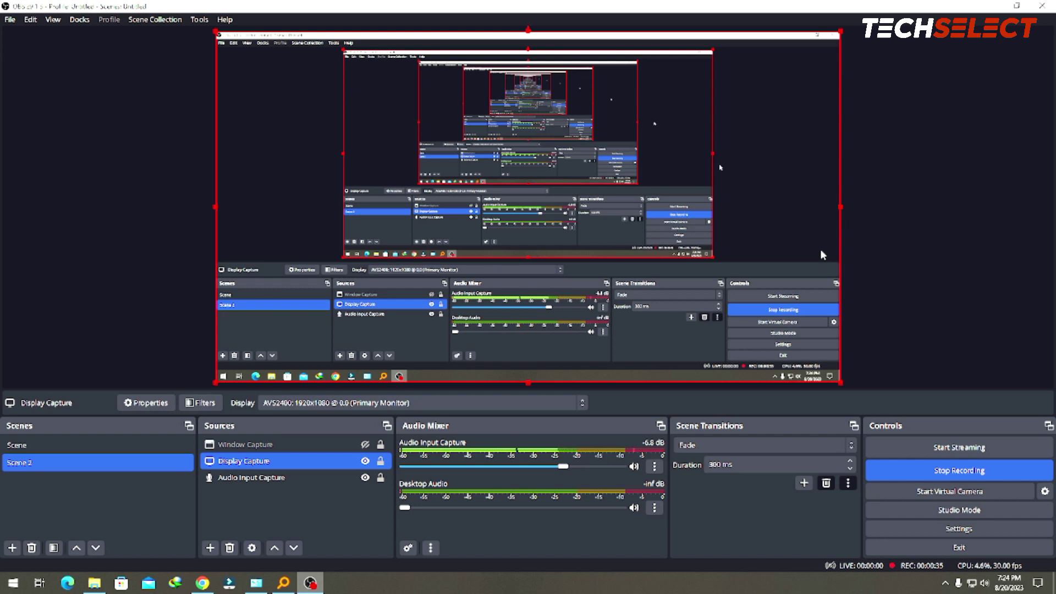
- Delete the Window Capture source from Scene 2 and confirm the removal
click(303, 446)
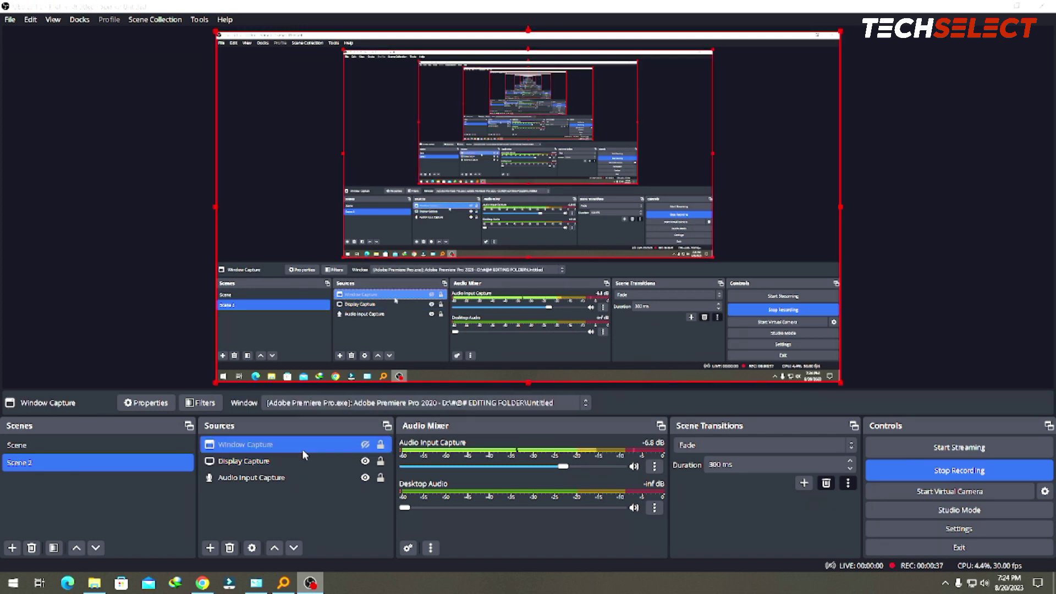
key(Delete)
click(568, 300)
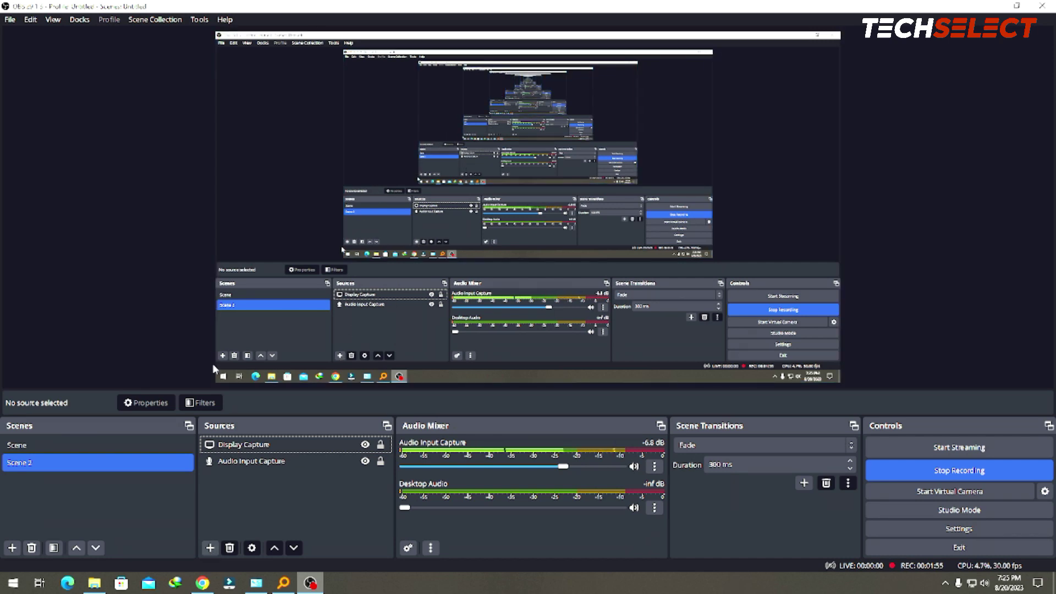
- Restore and re-maximize the OBS window, then switch from Scene back to Scene 2
double_click(473, 7)
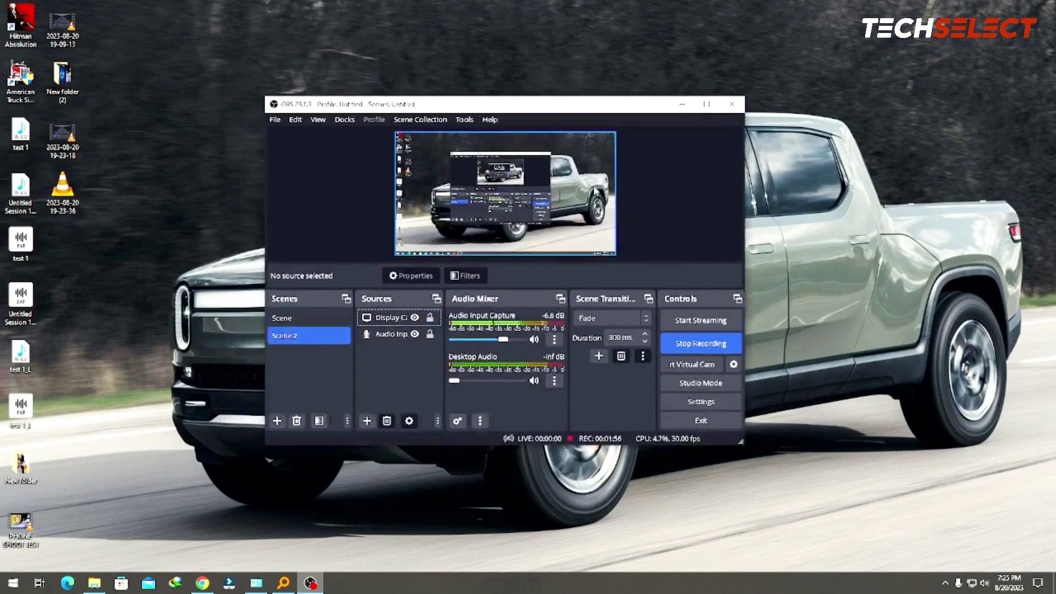
double_click(584, 104)
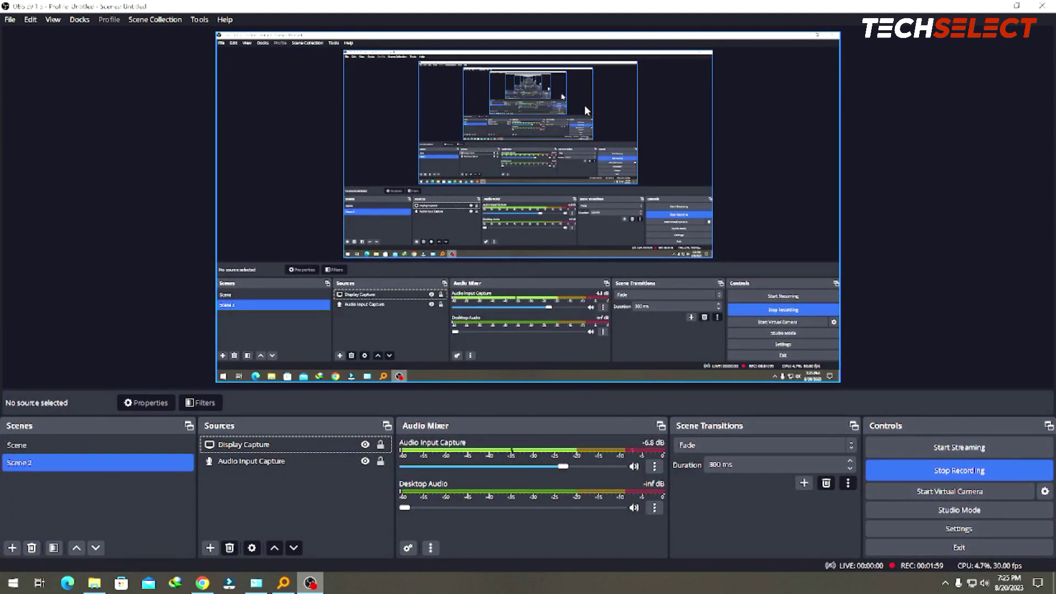
click(98, 445)
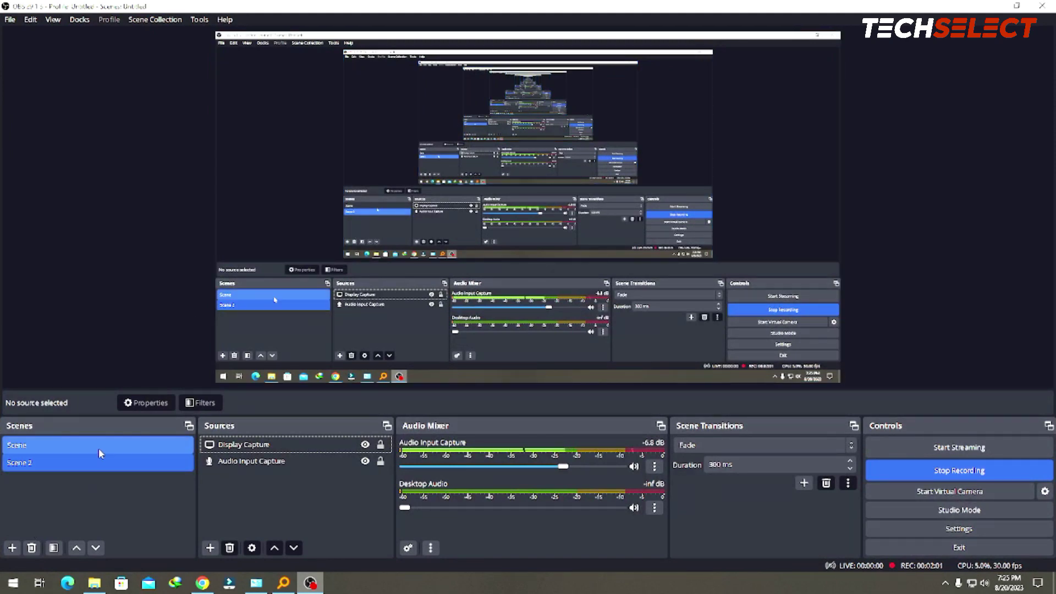
click(99, 463)
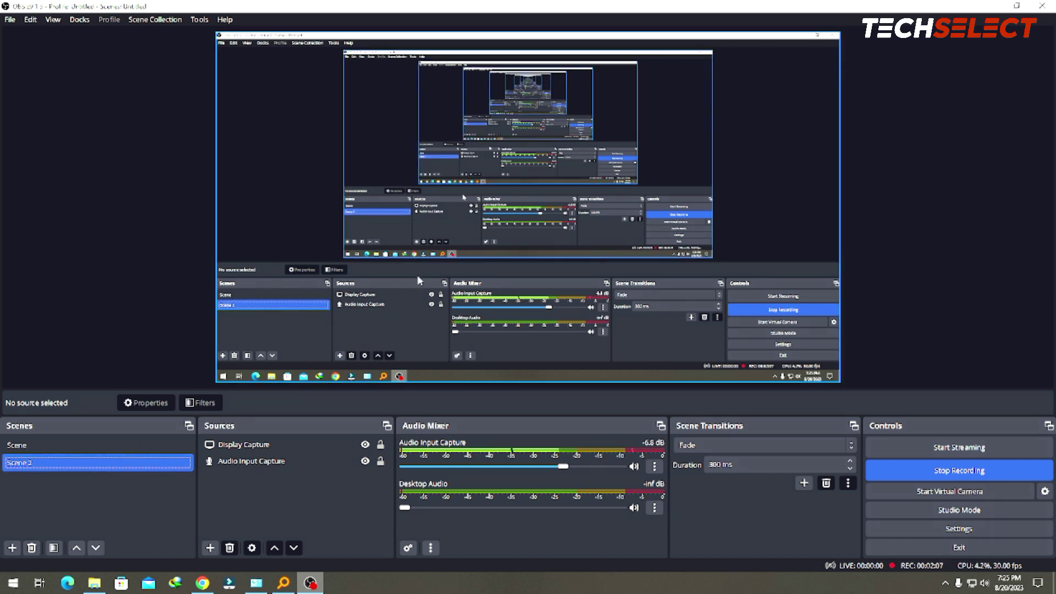
- Select Display Capture and Audio Input Capture together, then clear the selection
click(252, 450)
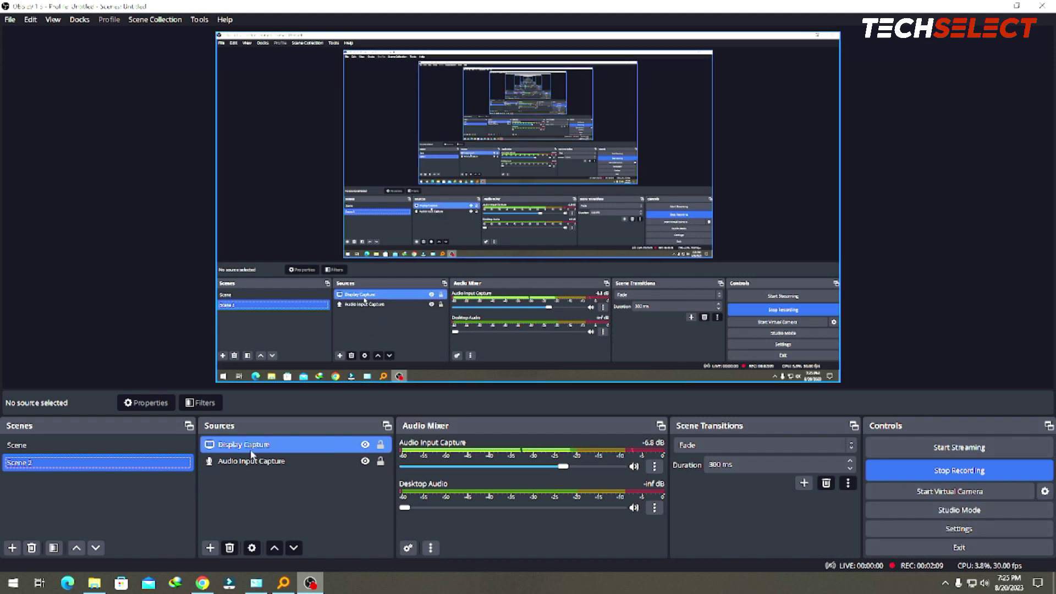
ctrl+click(270, 465)
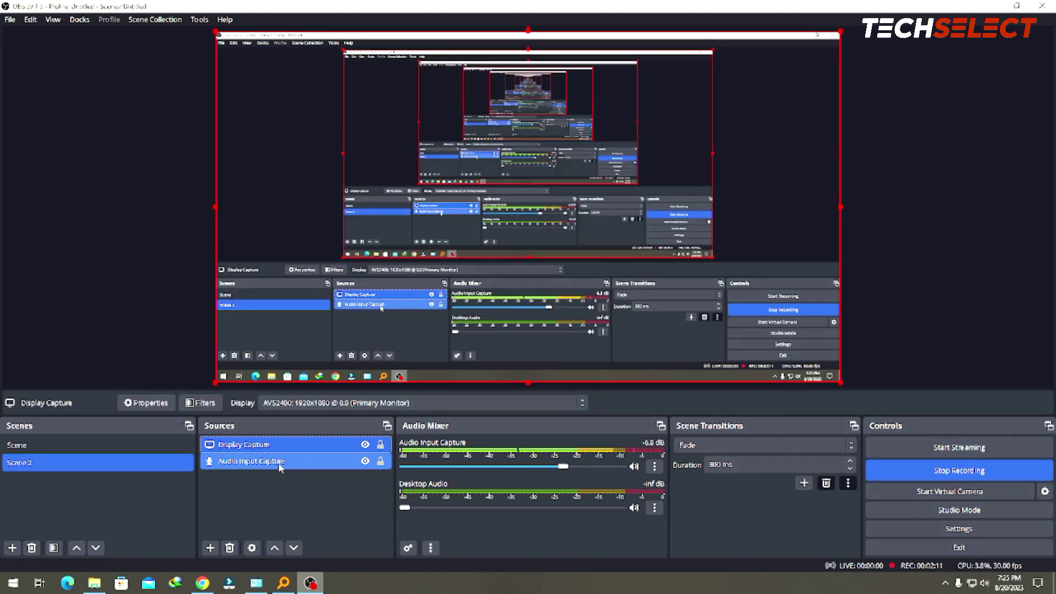
click(299, 488)
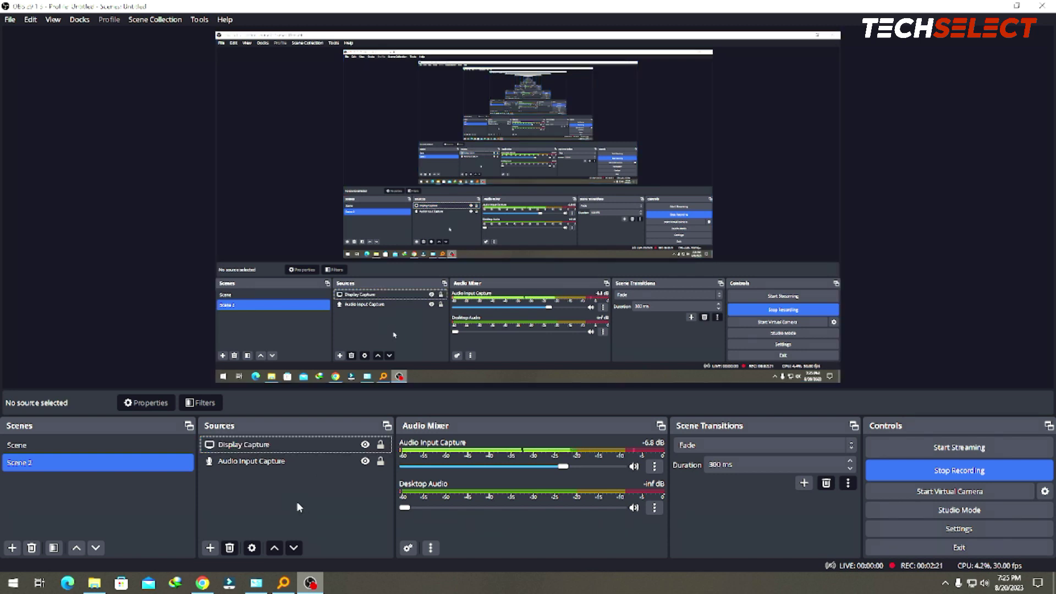
- Add a Media Source to Scene 2, keeping its default name
click(209, 549)
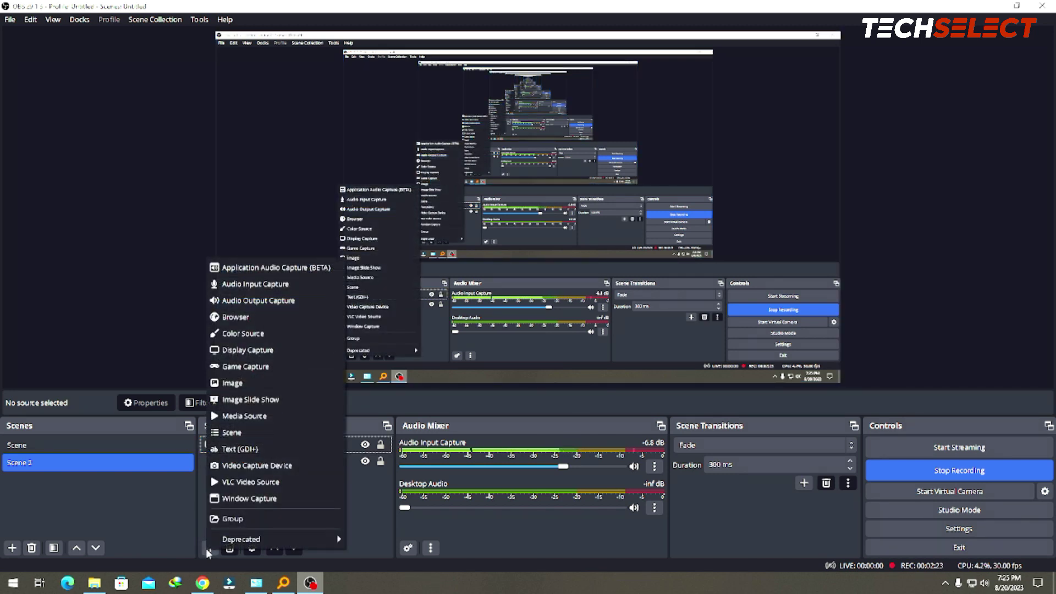
click(268, 421)
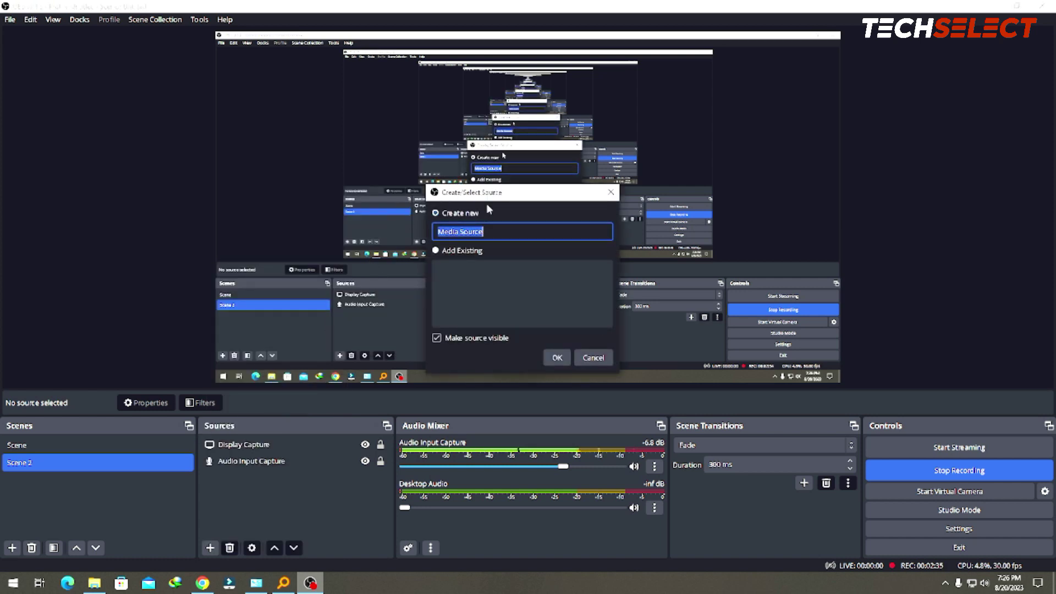
mouse_move(506, 198)
mouse_down()
mouse_move(537, 198)
mouse_move(499, 216)
mouse_up()
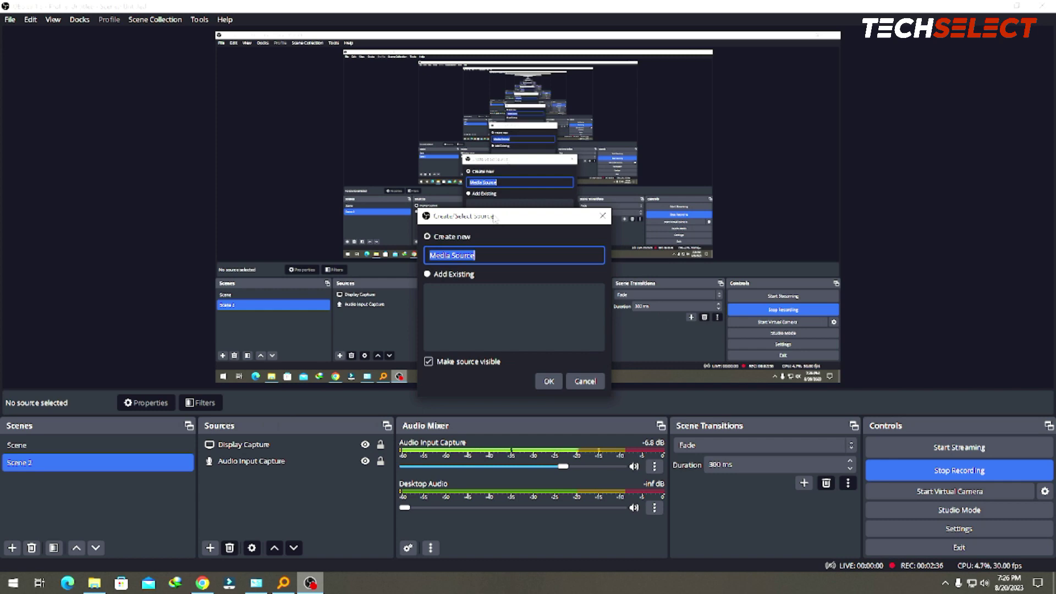
click(543, 384)
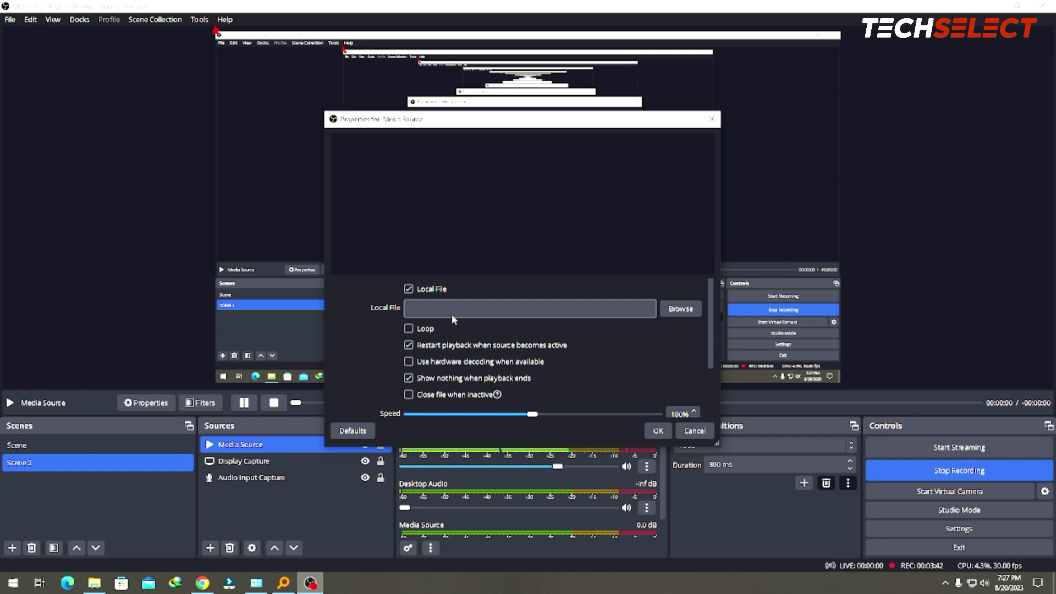
- Set the Media Source's local file to TECH SELECT INTRO 2022 4K from Desktop > New folder (2)
click(691, 311)
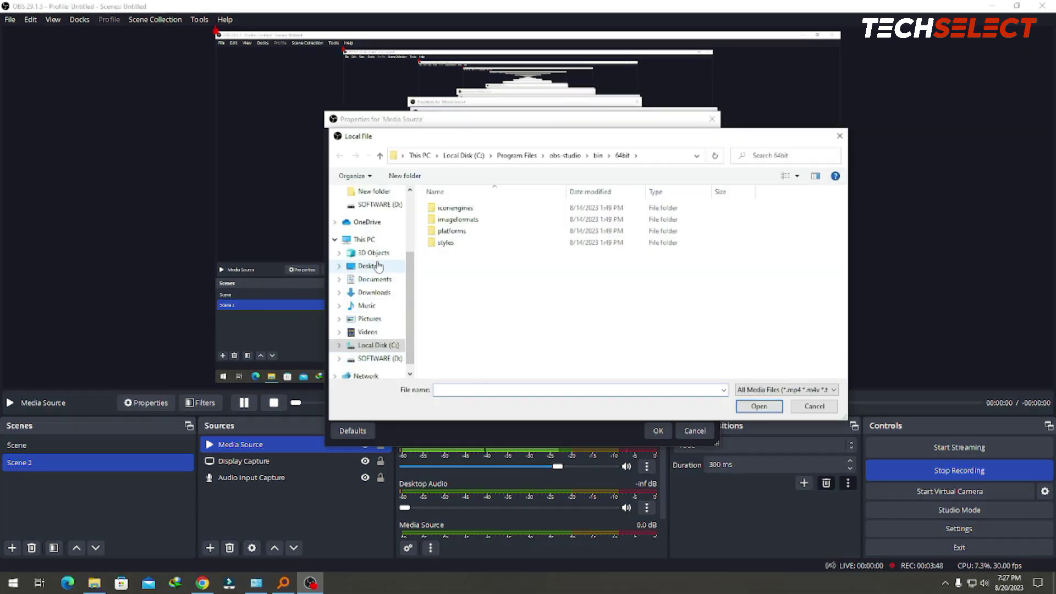
click(378, 267)
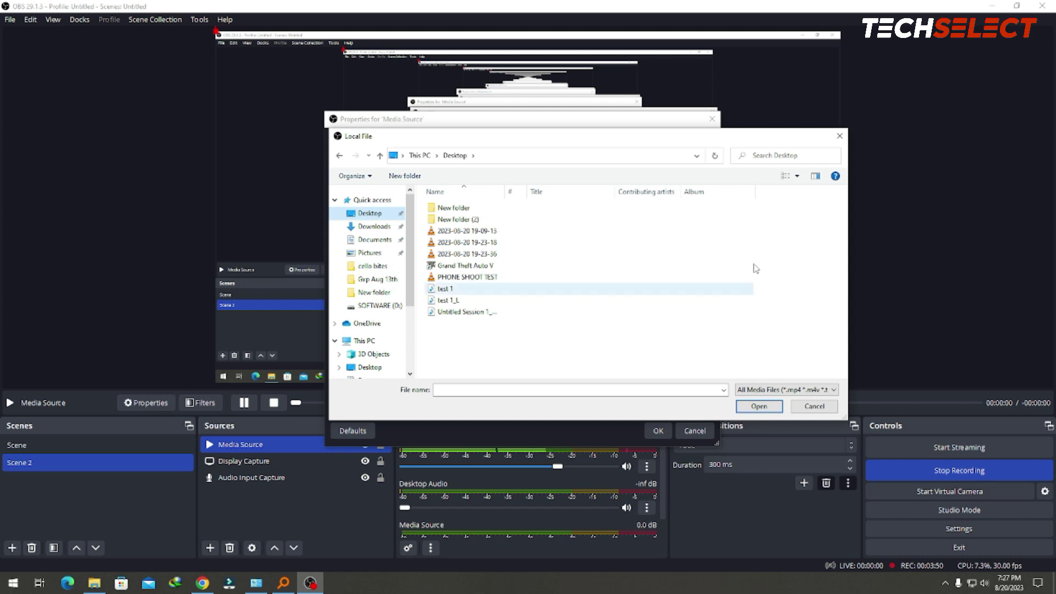
double_click(455, 208)
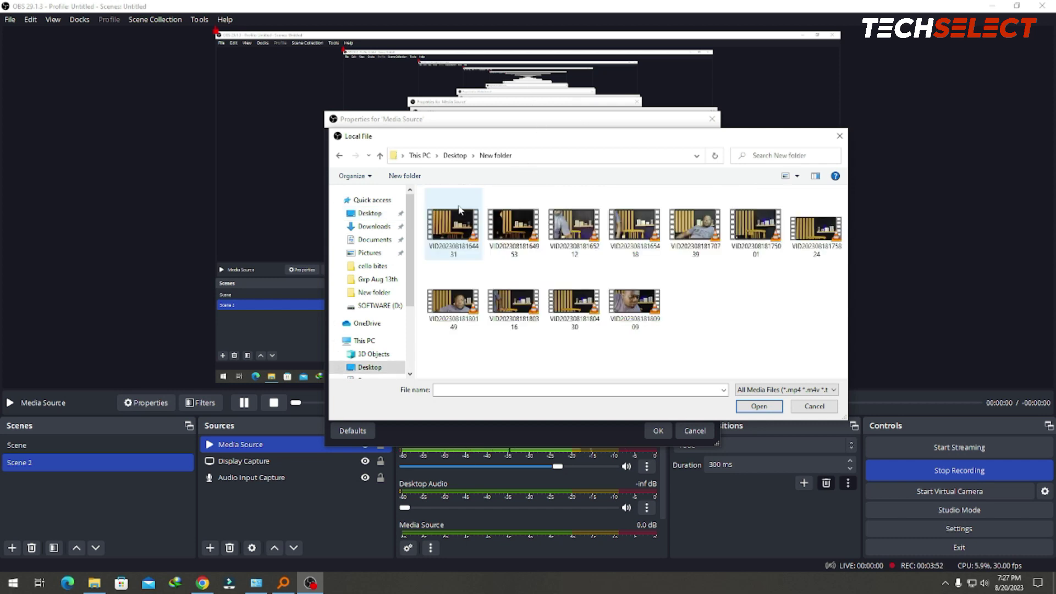
click(455, 155)
double_click(485, 218)
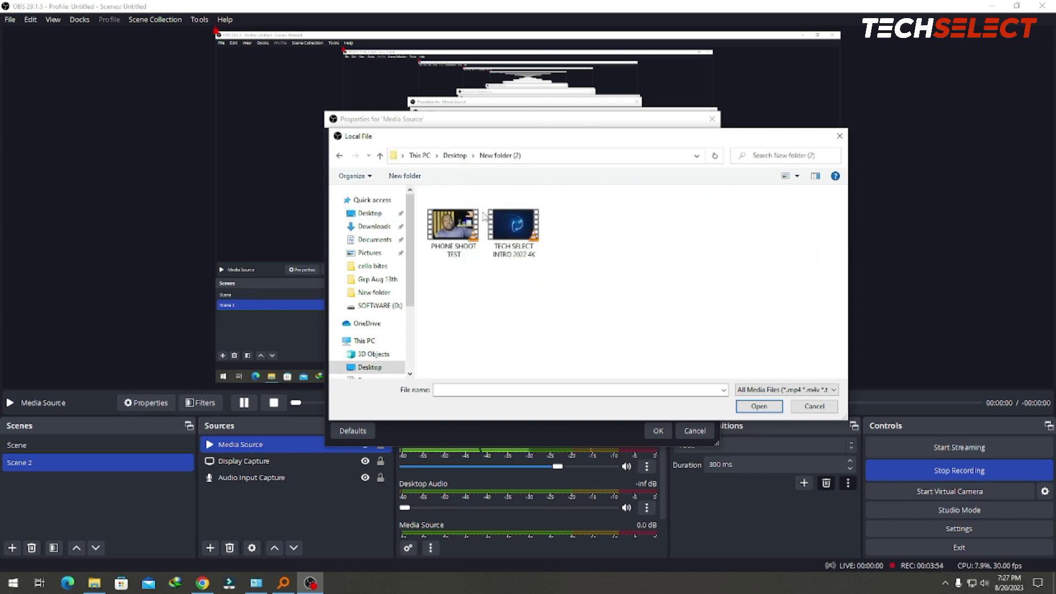
double_click(510, 211)
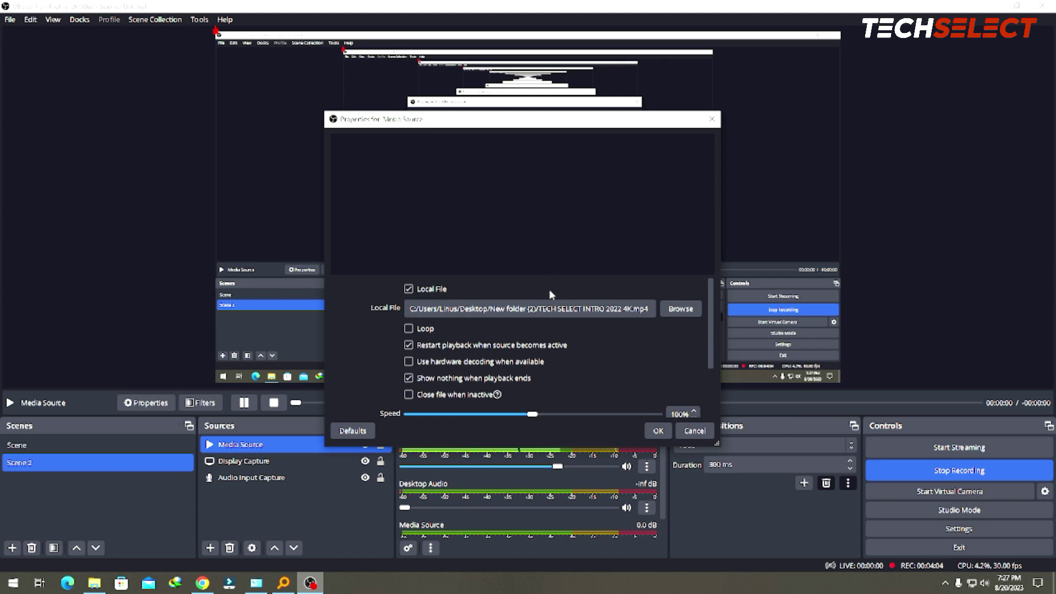
scroll(572, 313, down, 3)
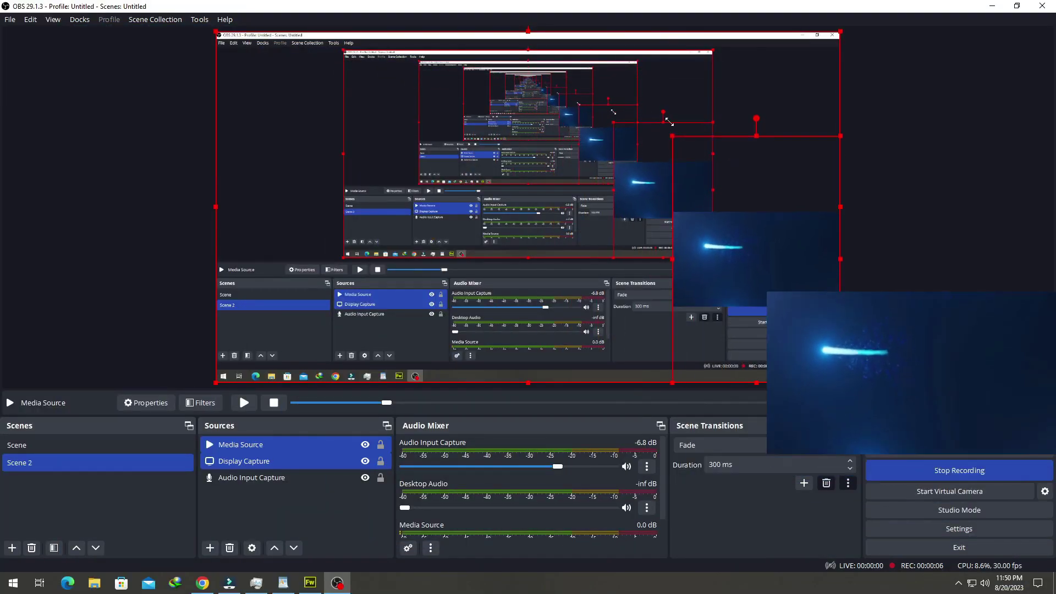
- Drag the selected sources up and back down in the preview, then select only Display Capture
drag(669, 122, 677, 63)
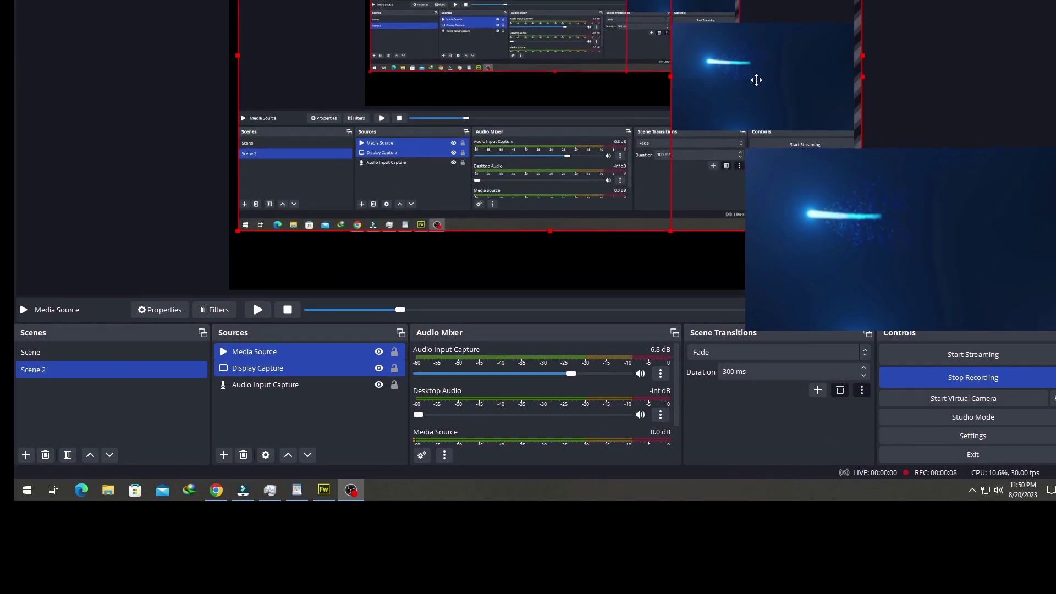
drag(756, 79, 748, 136)
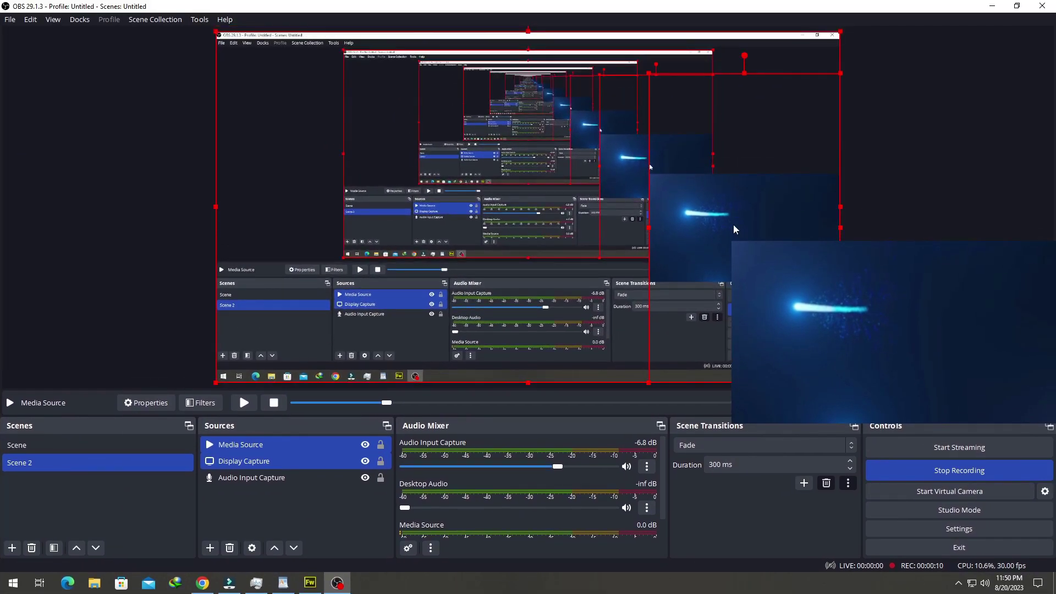
click(729, 229)
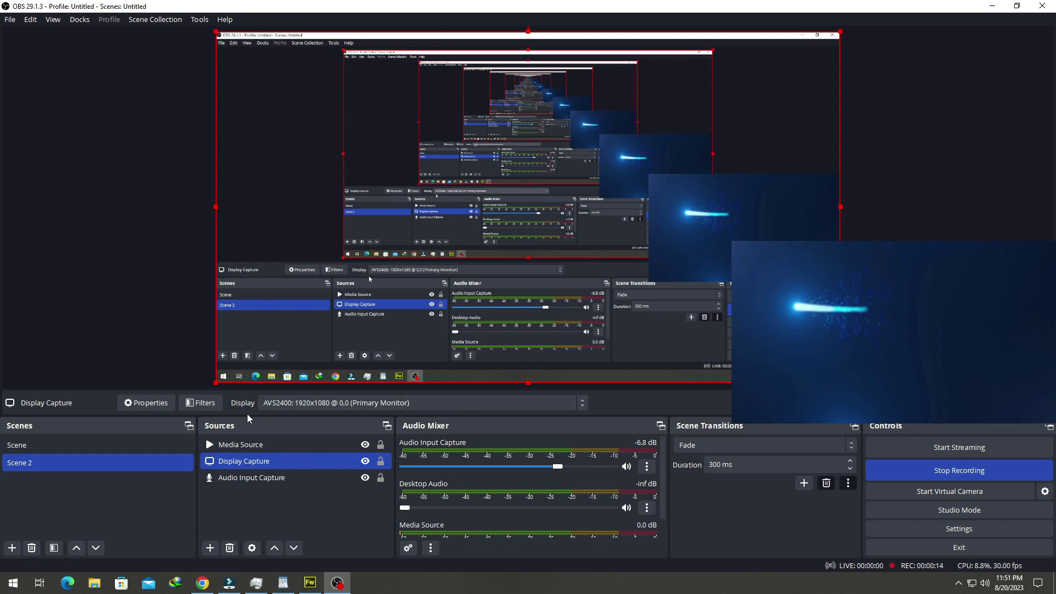
- Play the intro video in the Media Source, pause it, and rewind the seek bar
click(260, 446)
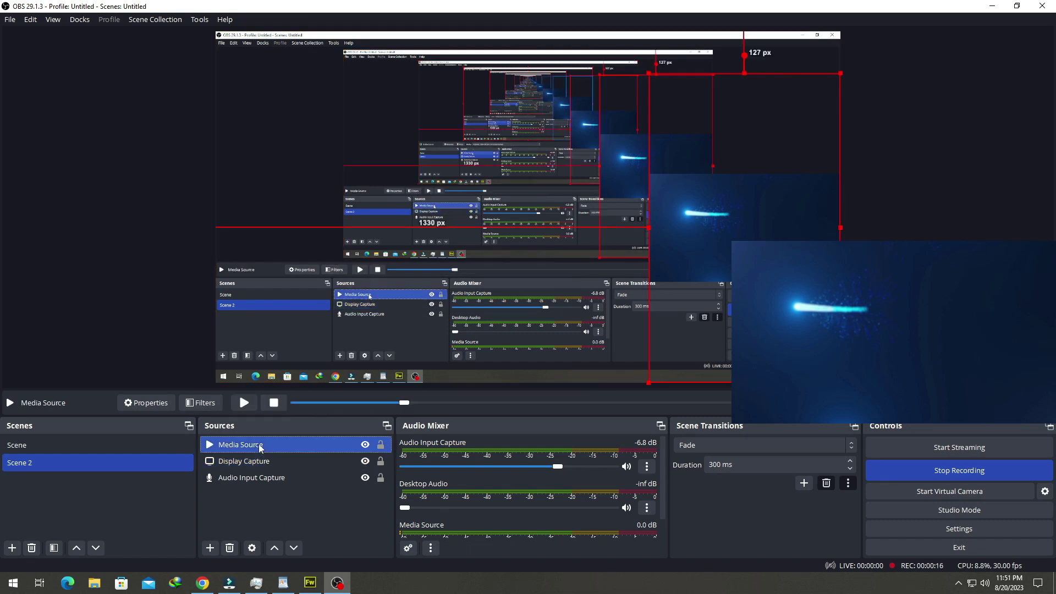
click(244, 404)
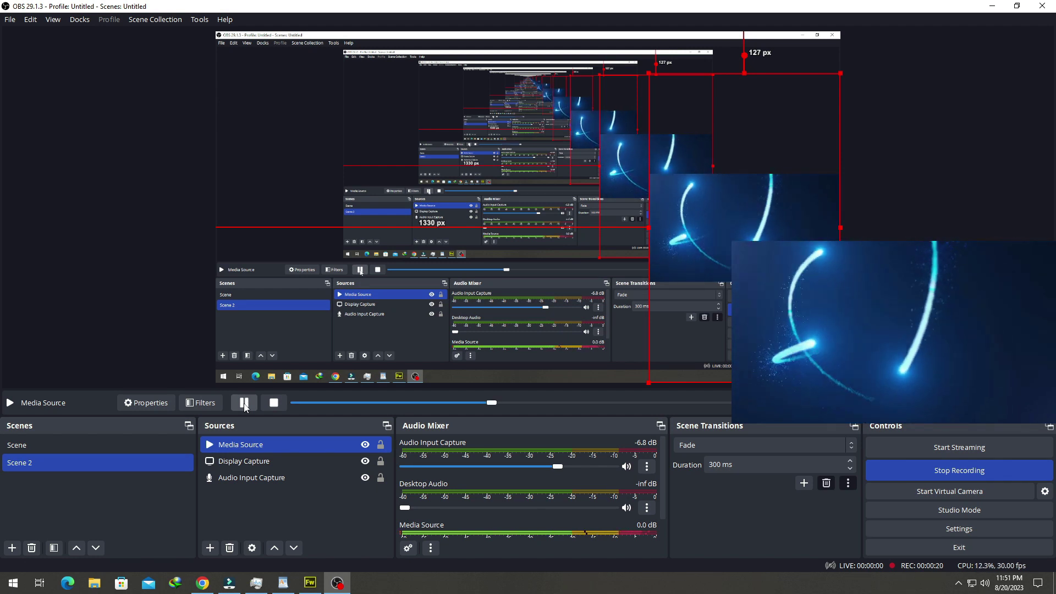
click(244, 405)
drag(492, 403, 444, 403)
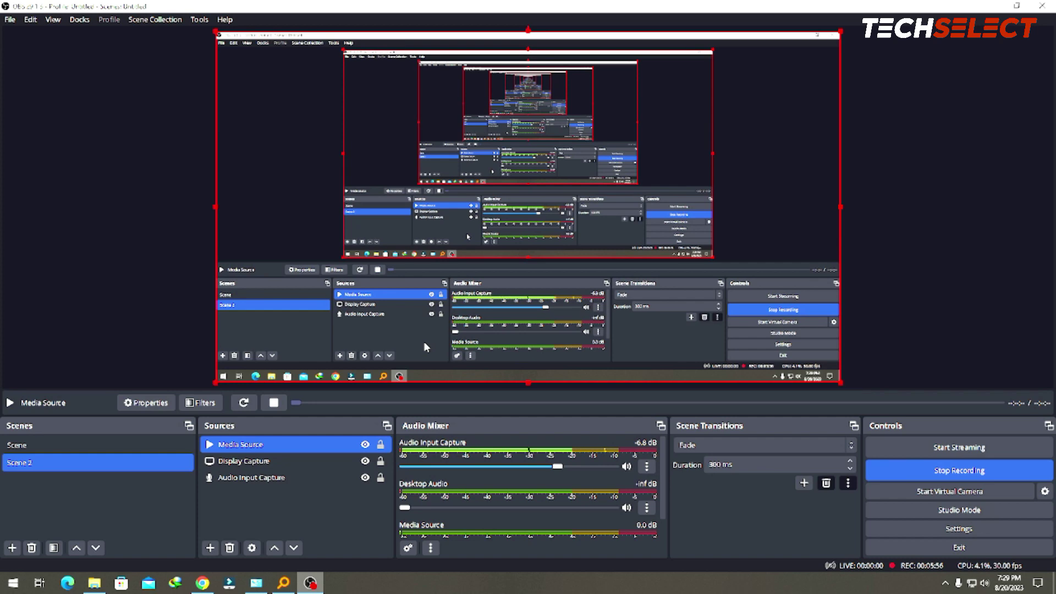
- Delete the Media Source from Scene 2, confirm it, and bring the browser window forward
right_click(329, 450)
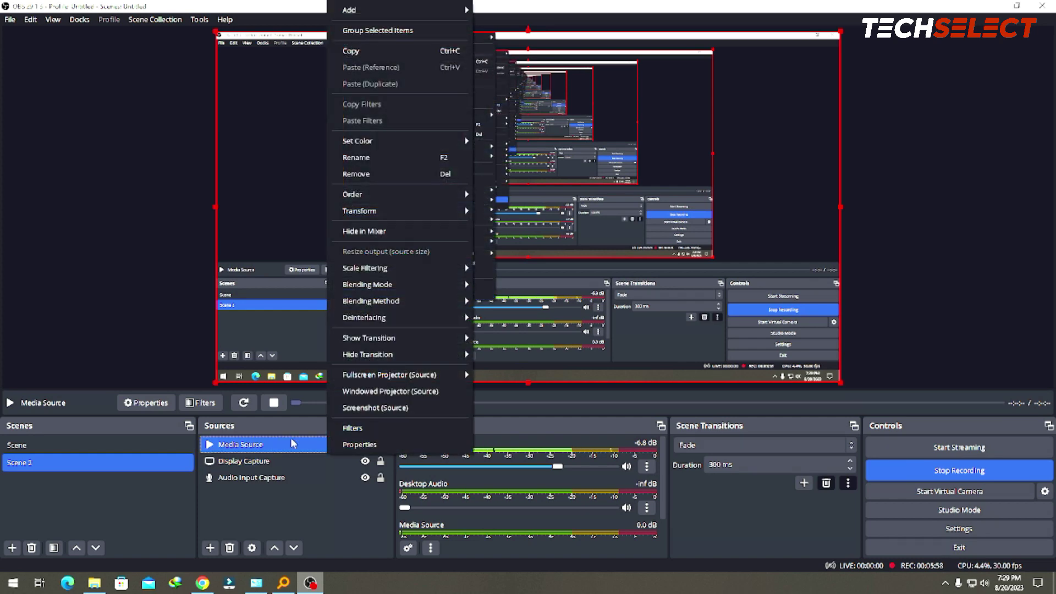
click(301, 505)
click(286, 452)
key(Delete)
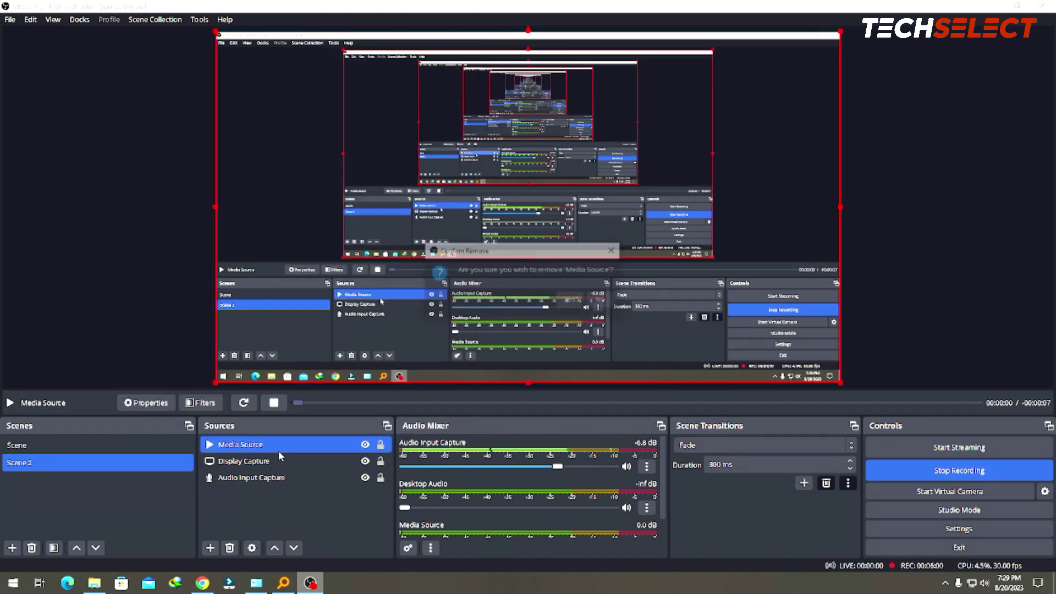
click(572, 301)
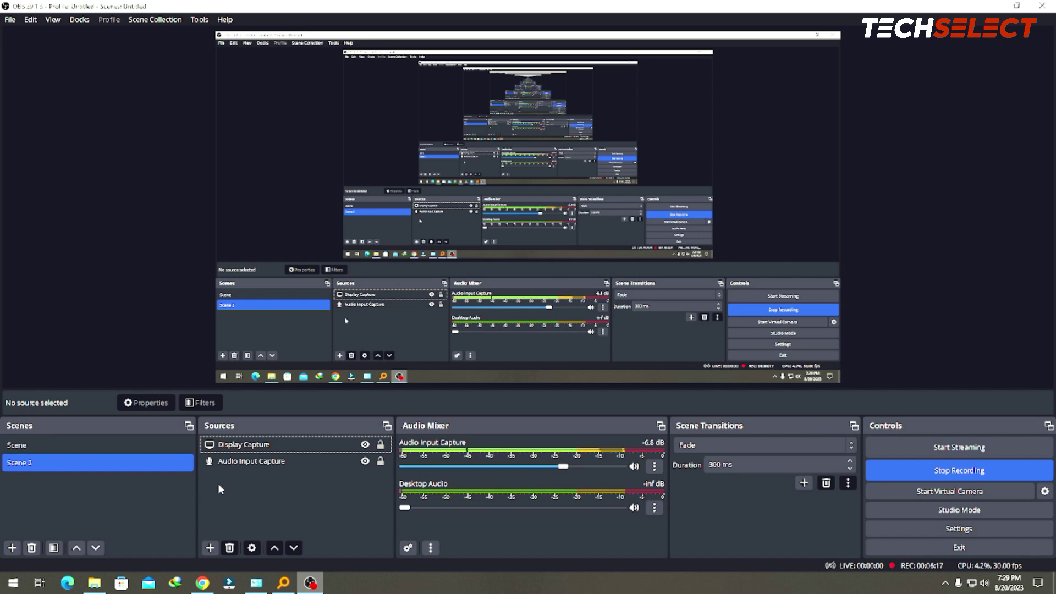
click(204, 584)
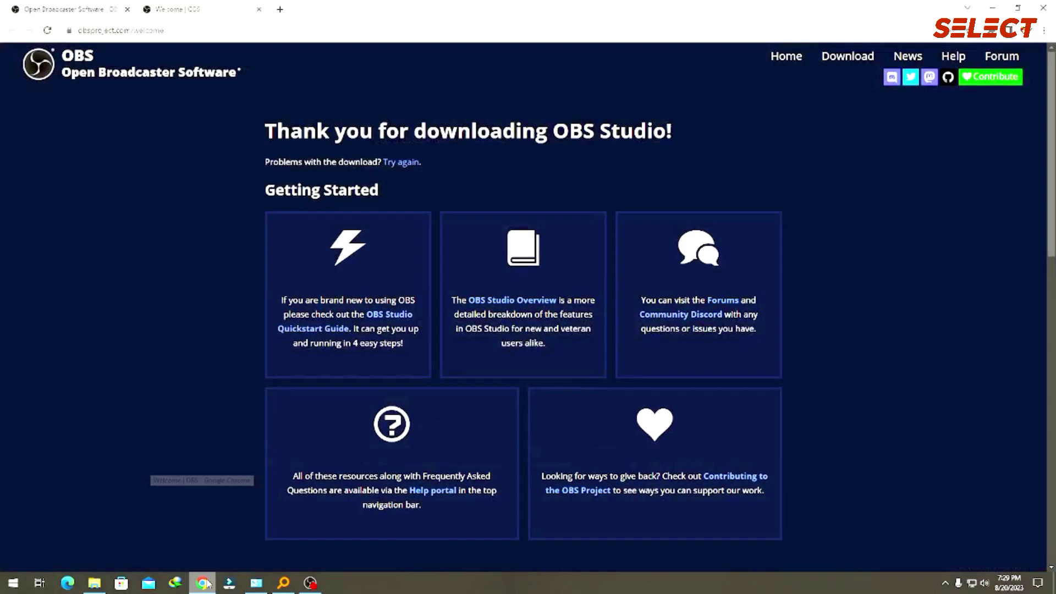
- Search 'vlc media player' in a new tab, open the official Download VLC page, then close Chrome
click(280, 10)
click(259, 9)
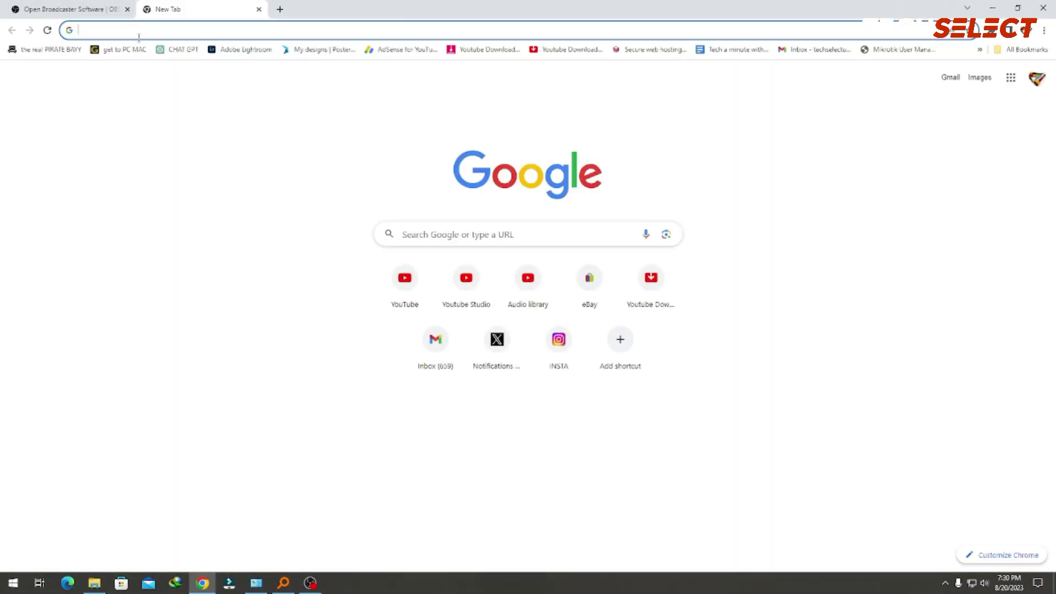
click(124, 29)
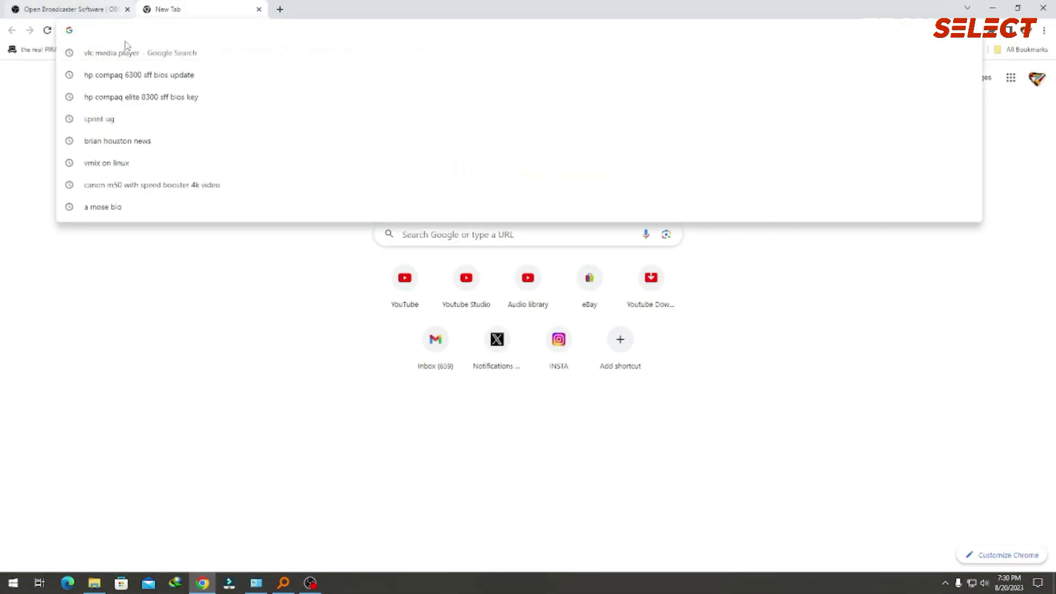
click(128, 53)
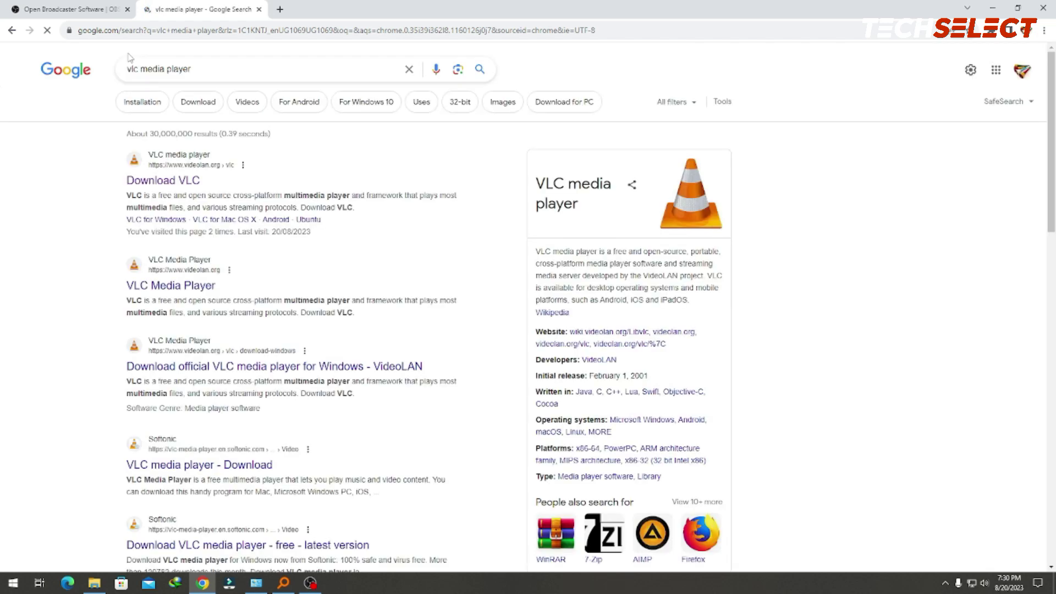
click(191, 189)
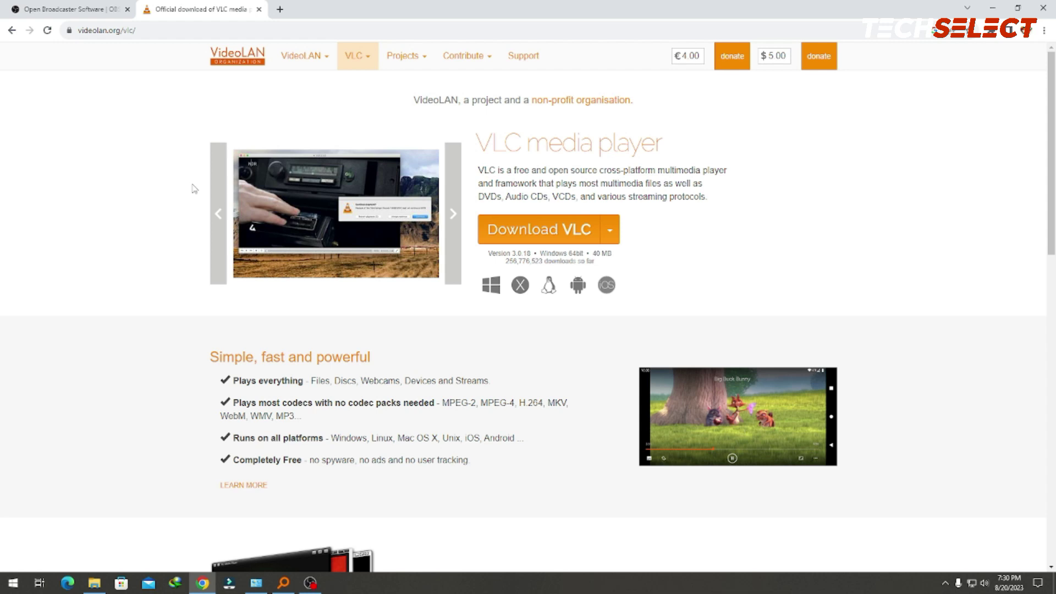
click(86, 31)
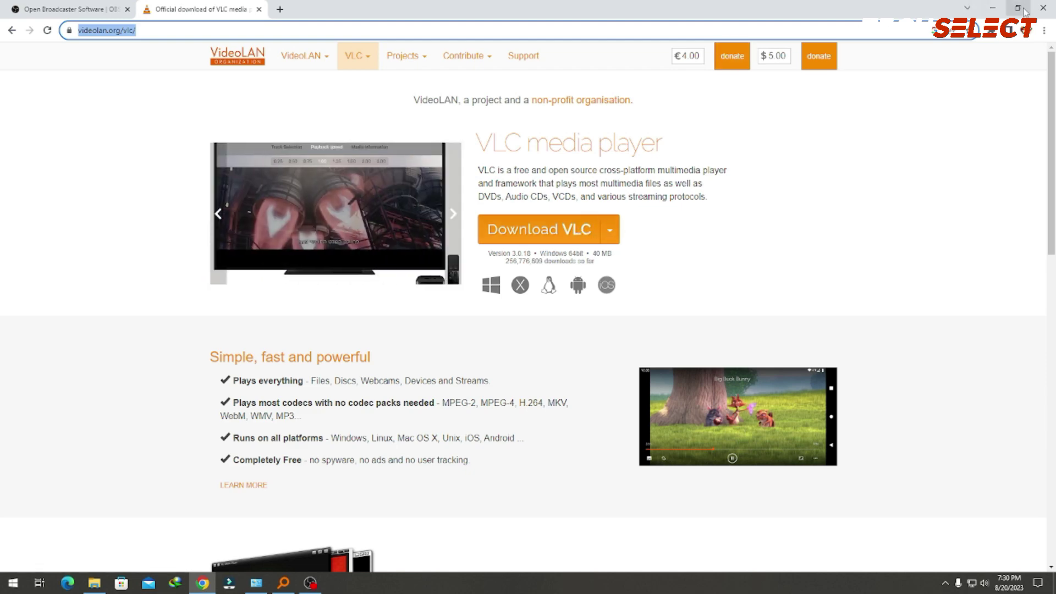
click(1043, 8)
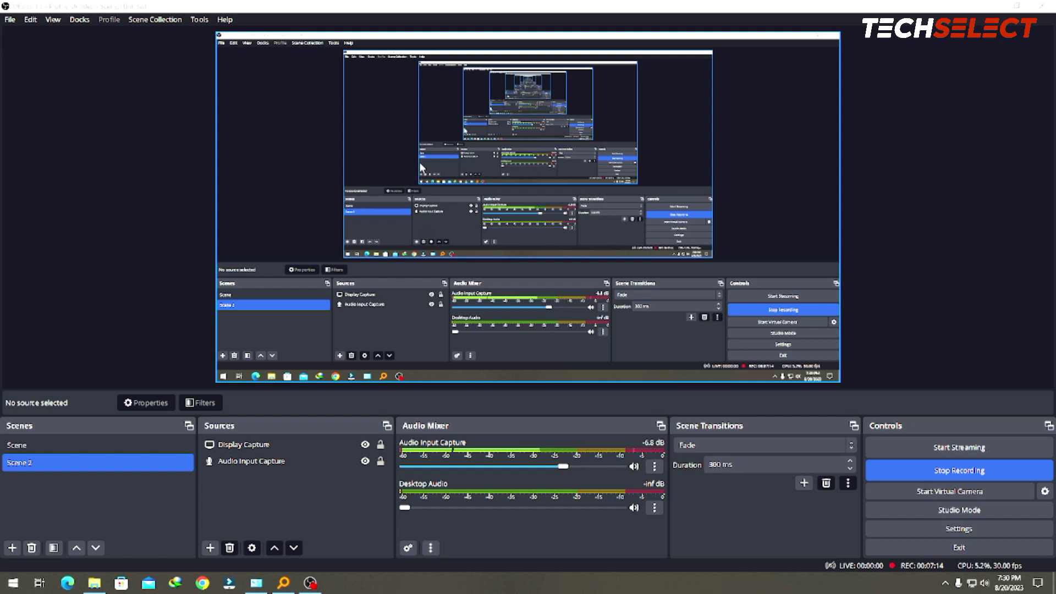
- Add a VLC Video Source to Scene 2, keeping its default name
click(238, 497)
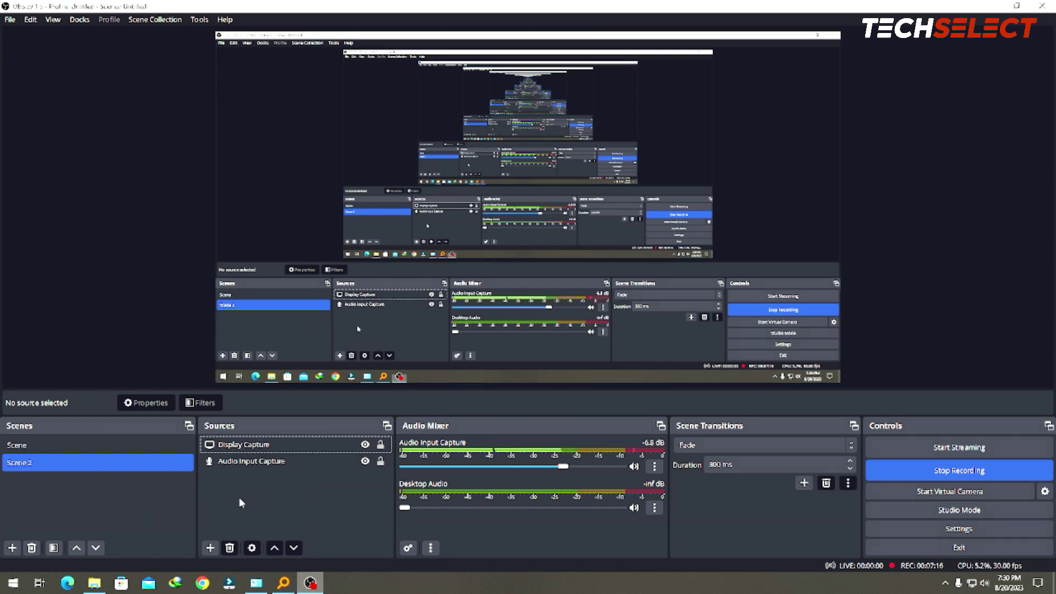
click(209, 548)
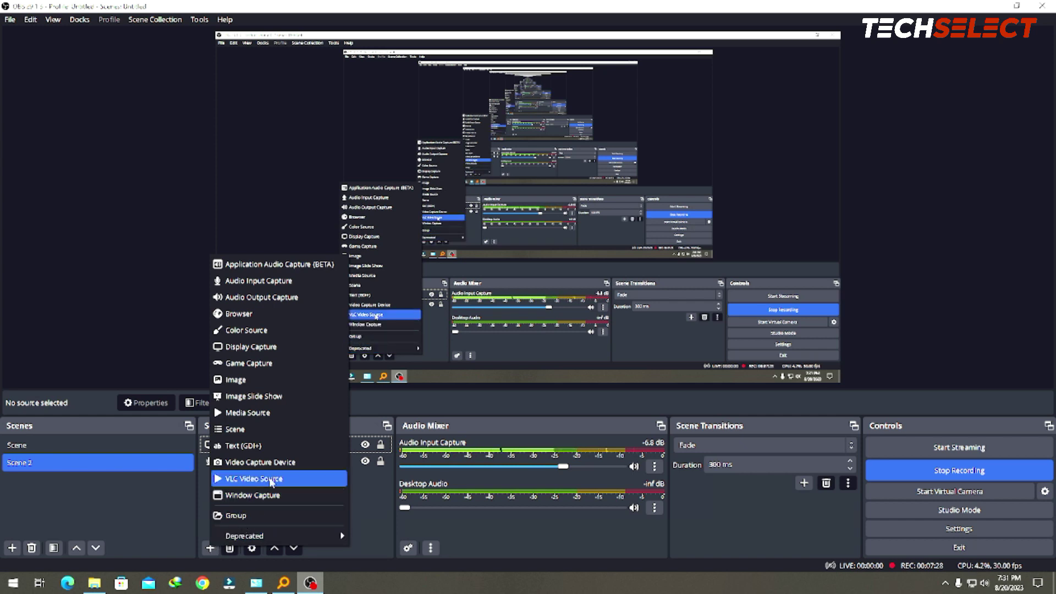
click(254, 479)
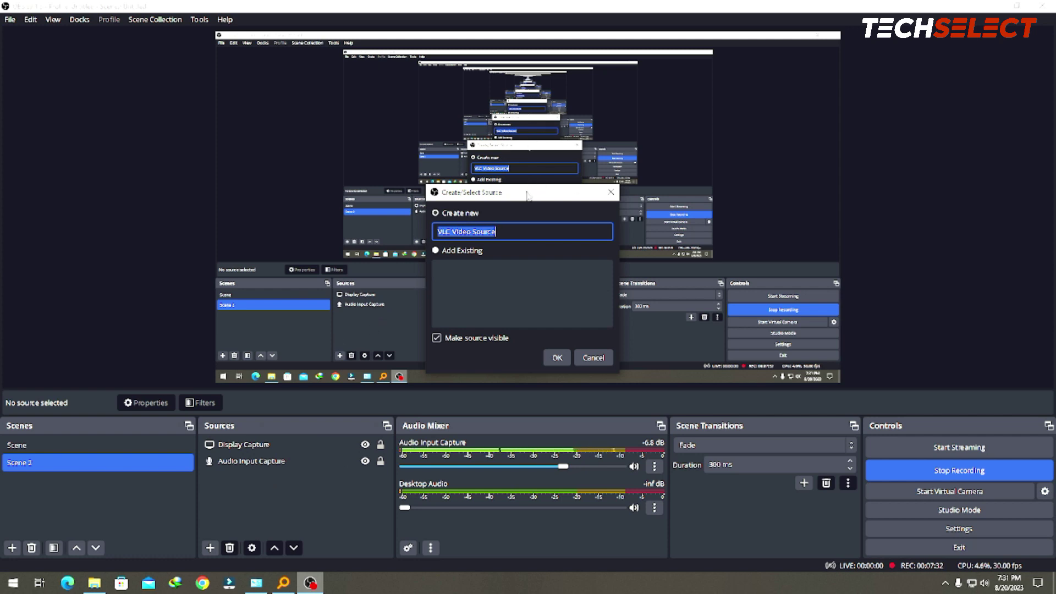
drag(527, 191, 464, 140)
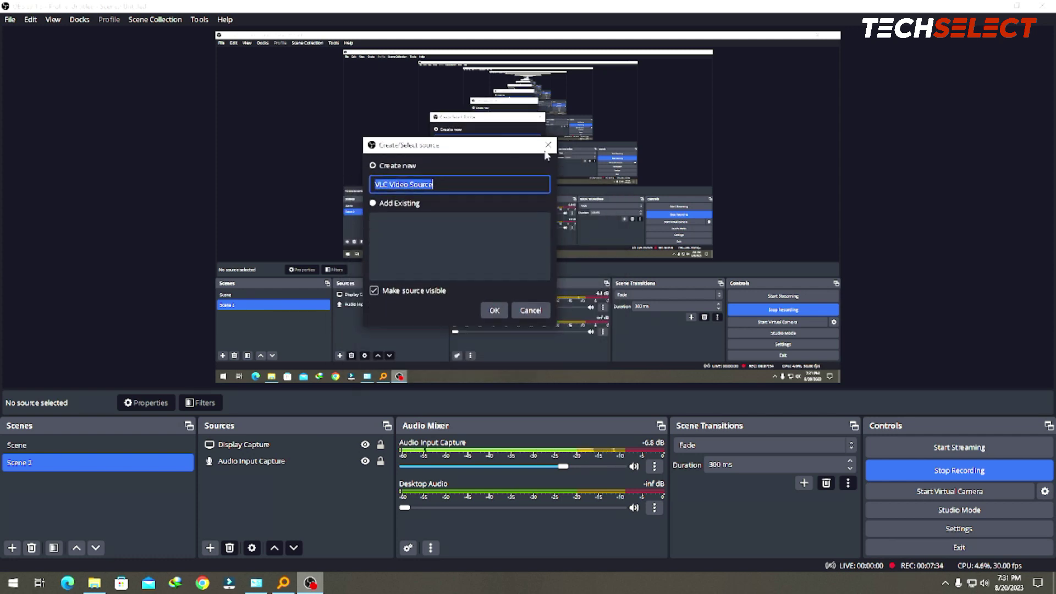
click(494, 312)
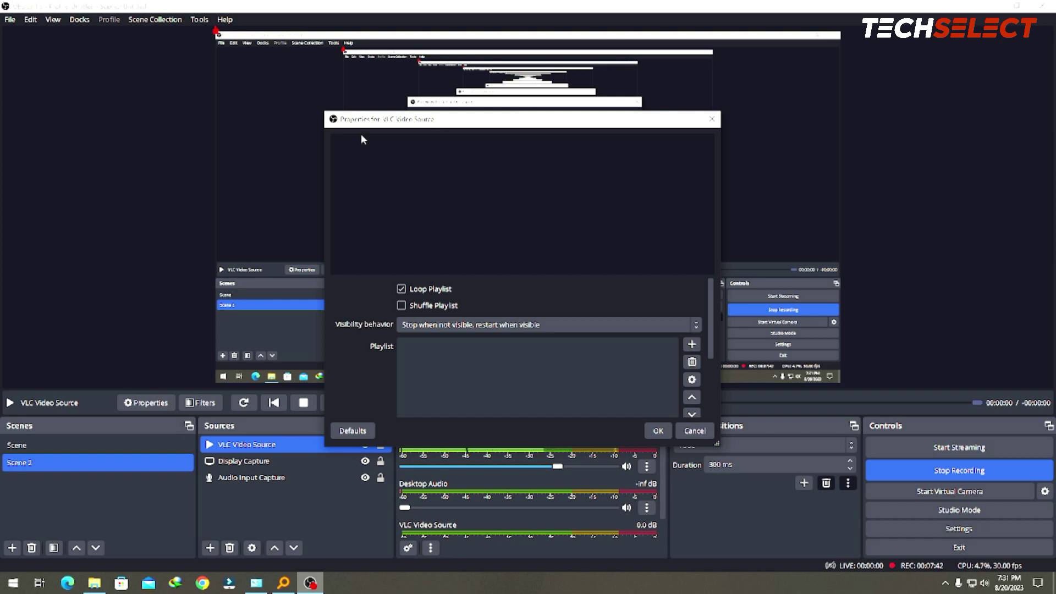
click(401, 289)
click(401, 306)
click(401, 289)
click(427, 307)
click(428, 309)
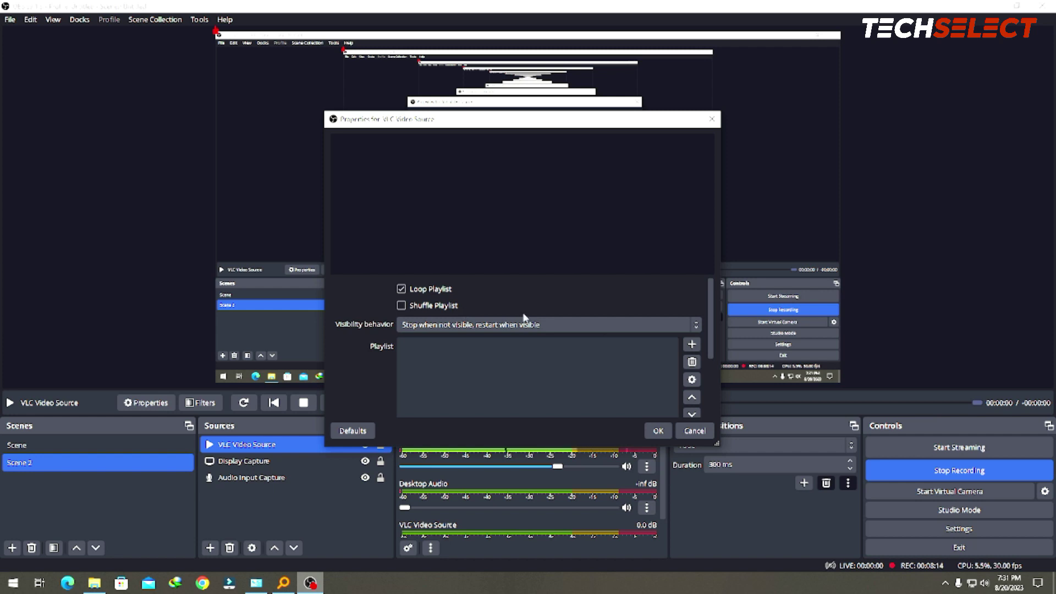
click(471, 324)
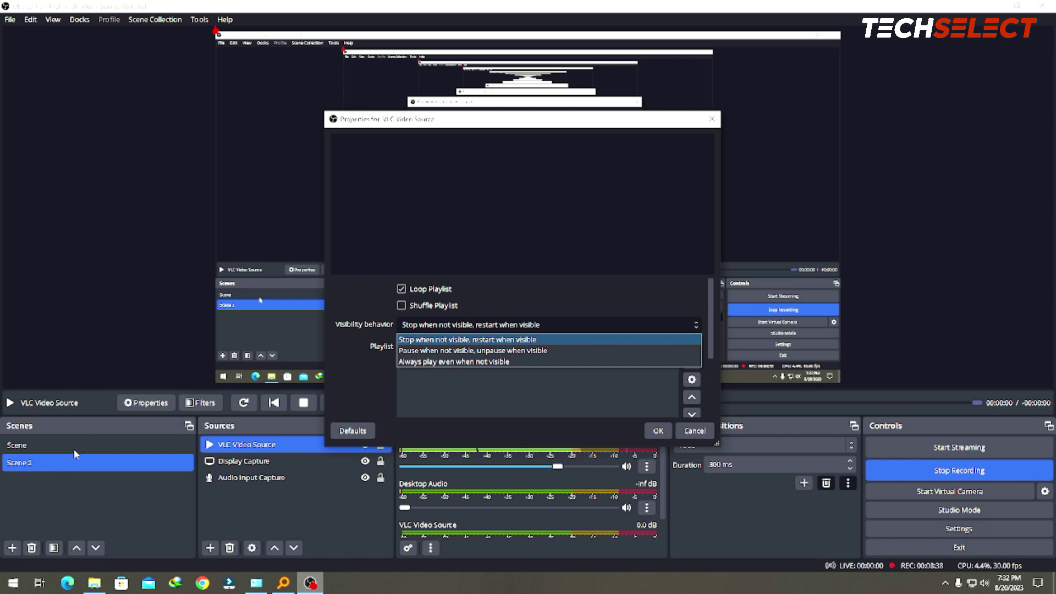
click(420, 234)
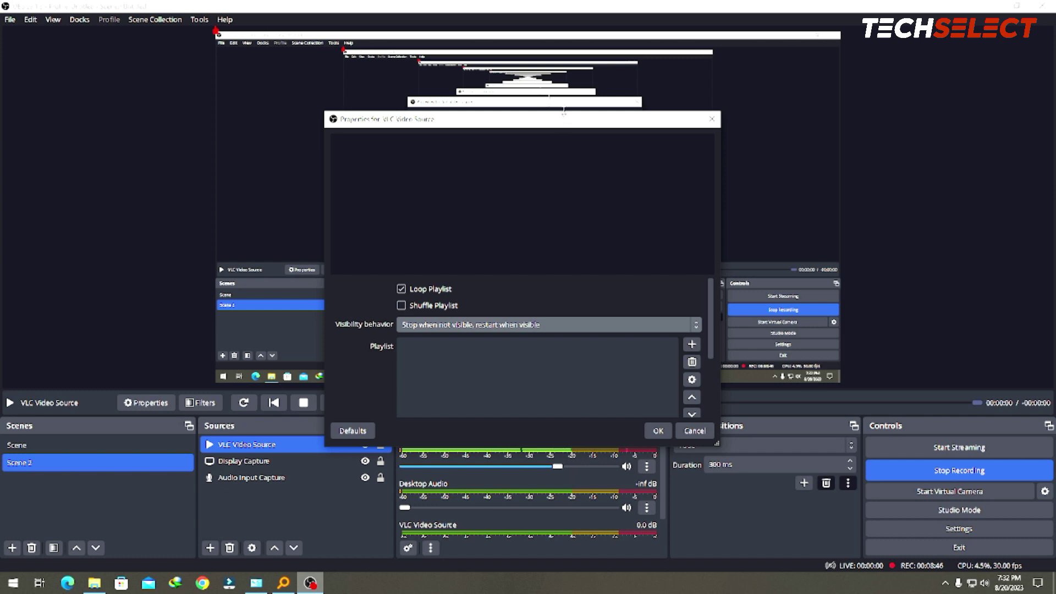
drag(563, 112, 550, 2)
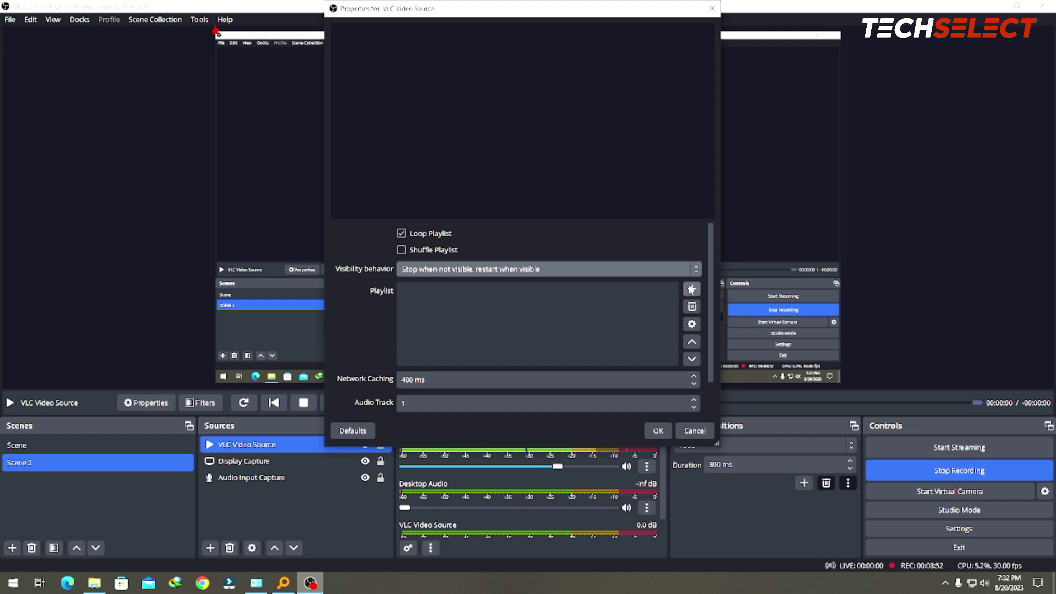
- Add TECH SELECT INTRO 2022 4K.mp4 and PHONE SHOOT TEST.mp4 to the VLC playlist
click(692, 291)
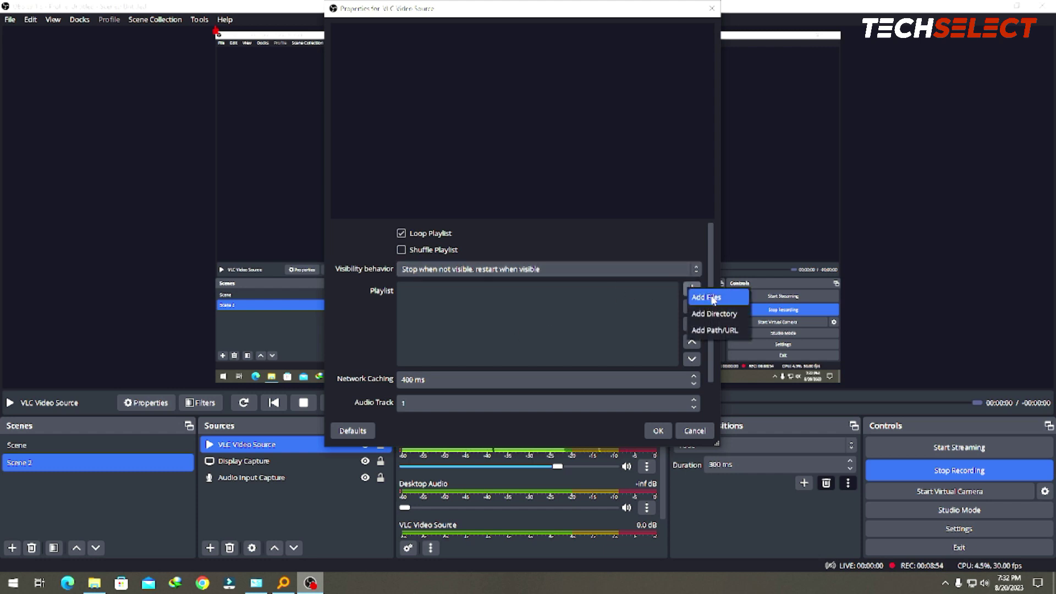
click(710, 297)
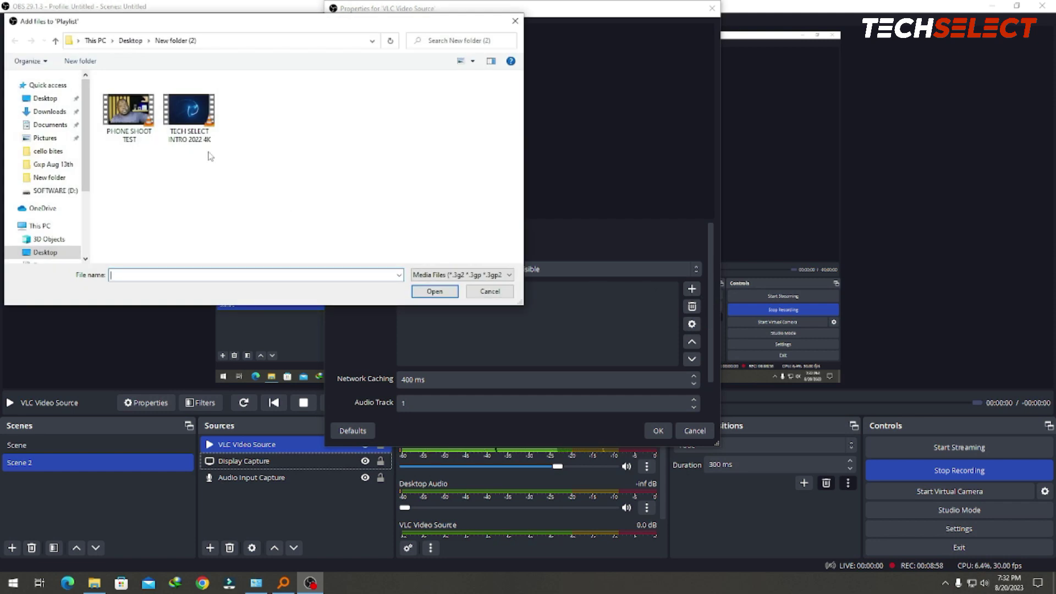
drag(288, 113, 82, 239)
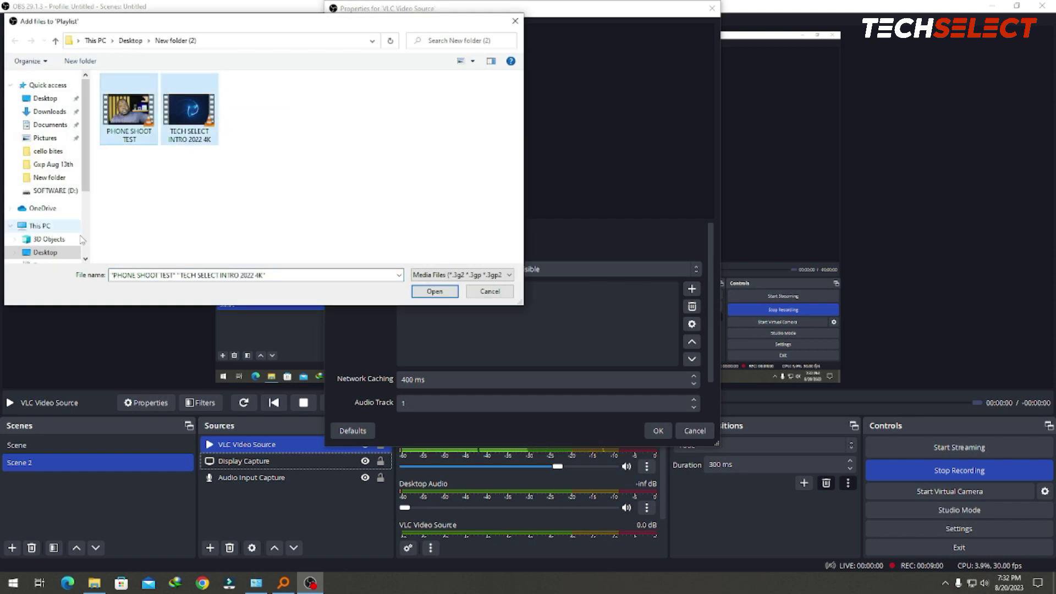
click(433, 292)
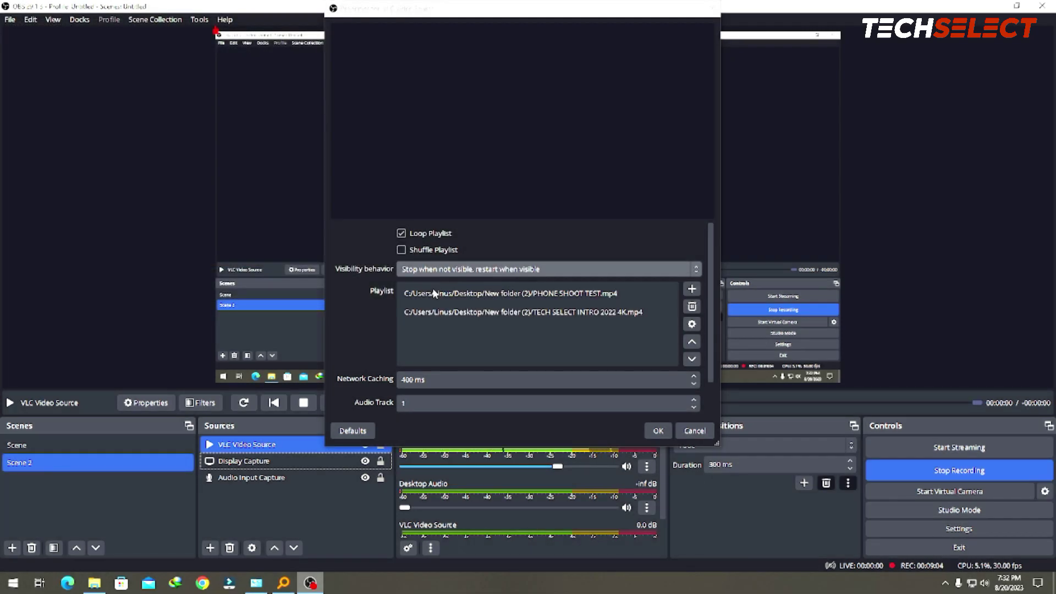
- Move the TECH SELECT INTRO 2022 4K.mp4 entry to the top of the playlist
click(487, 312)
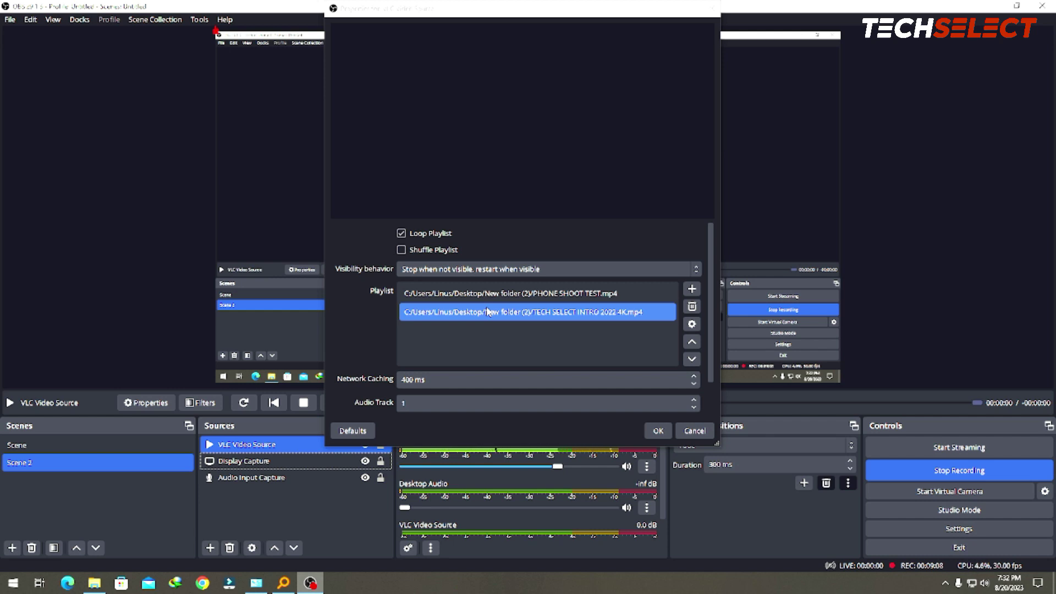
double_click(515, 314)
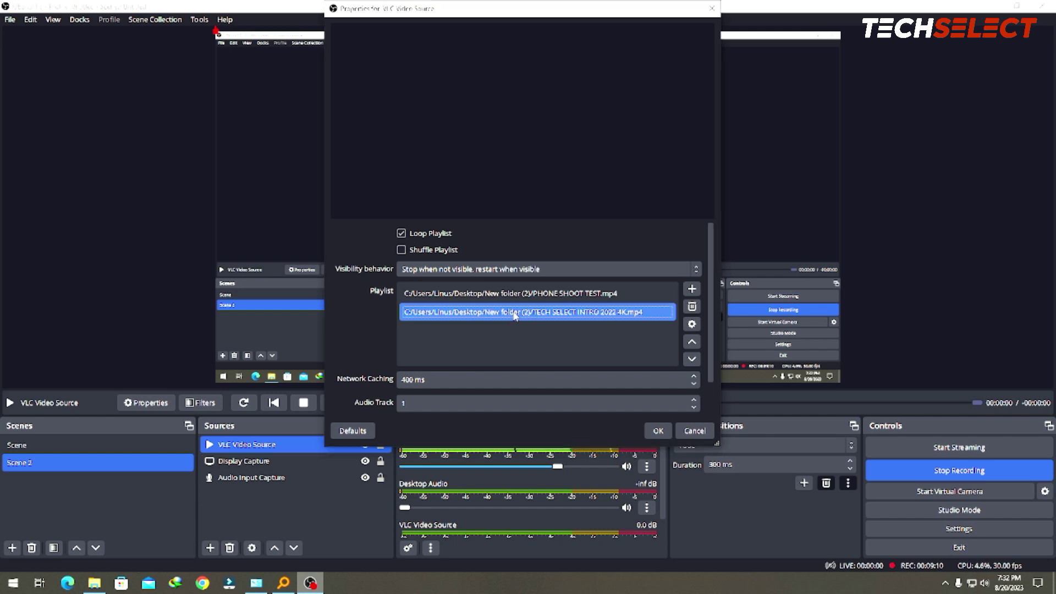
click(692, 342)
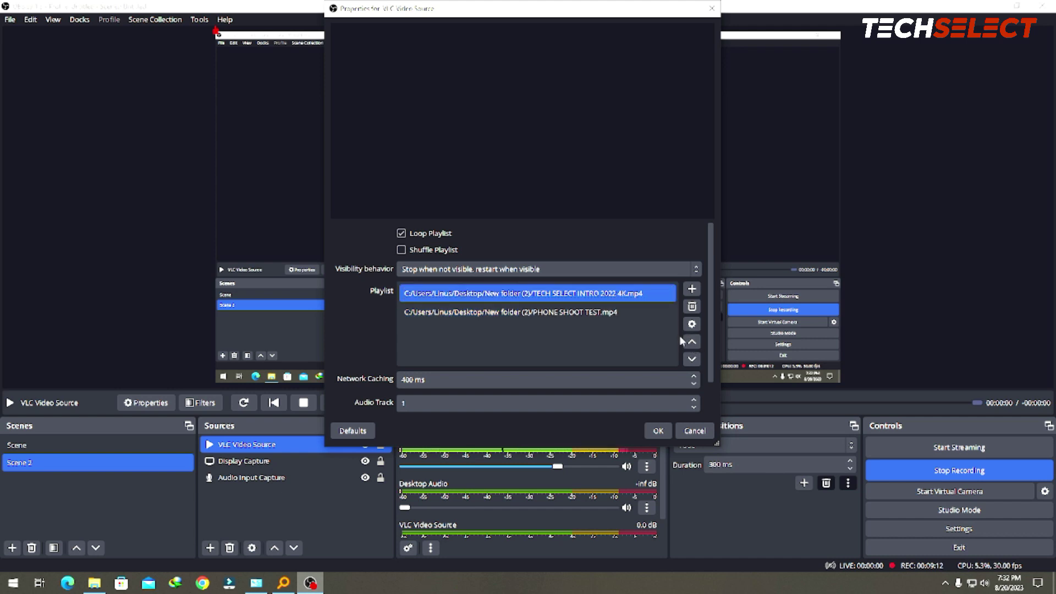
double_click(587, 312)
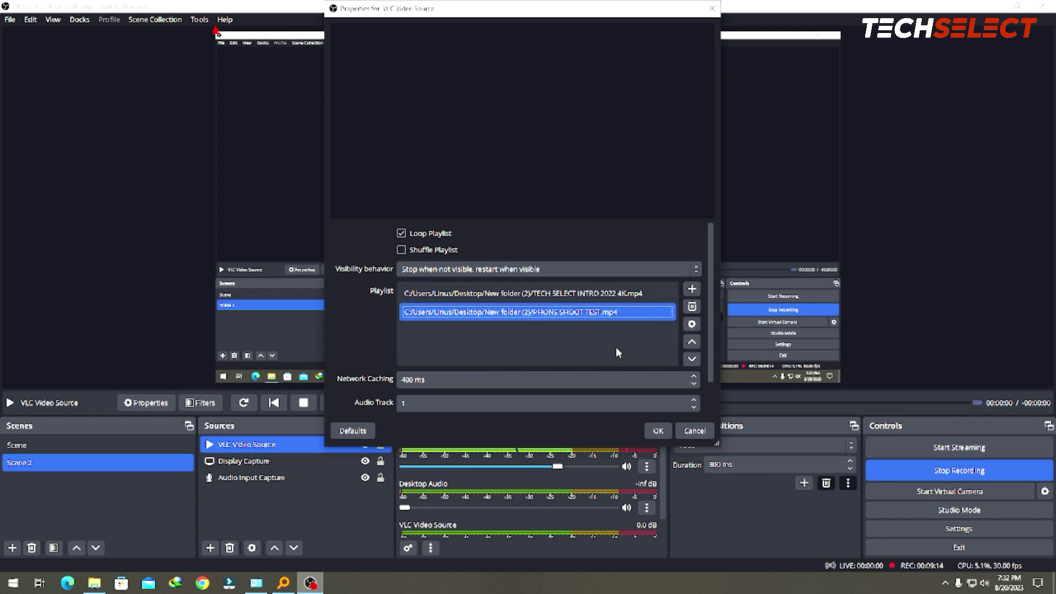
- Add TECH SELECT INTRO 2022 4K.mp4 again as the third playlist entry
click(693, 290)
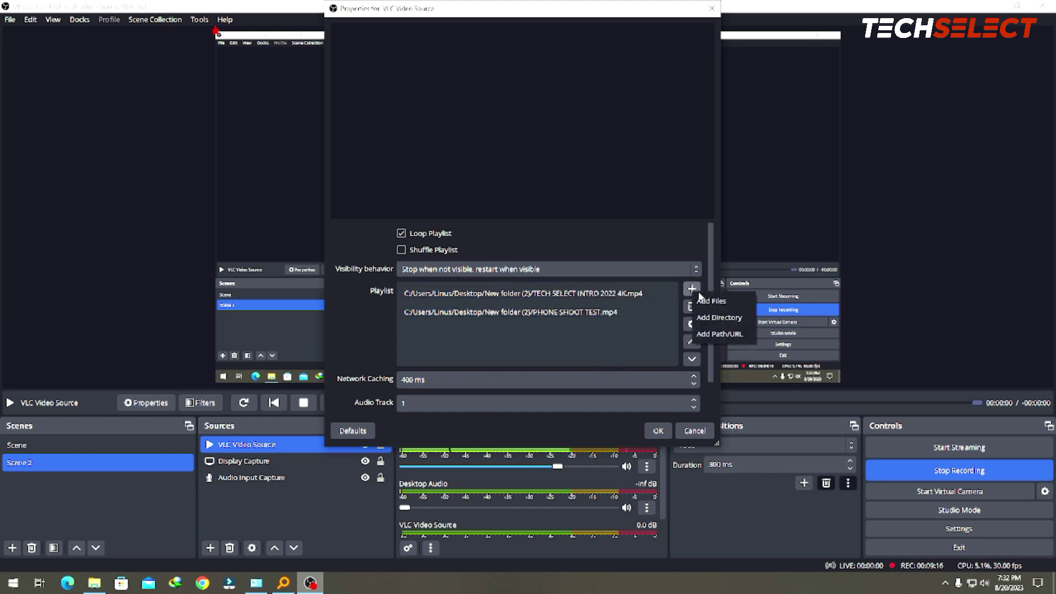
click(711, 301)
double_click(189, 117)
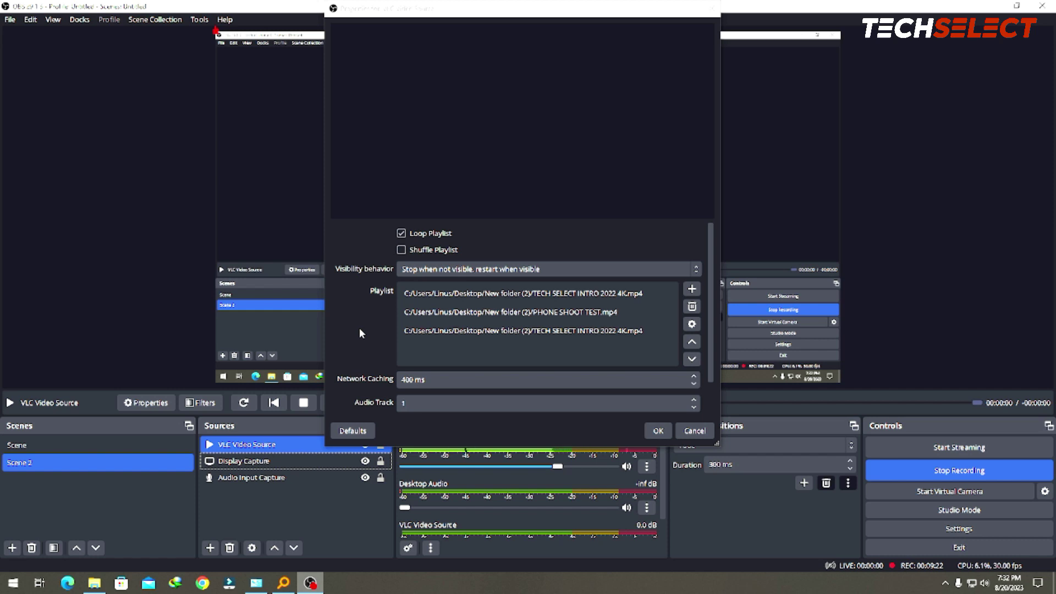
click(456, 299)
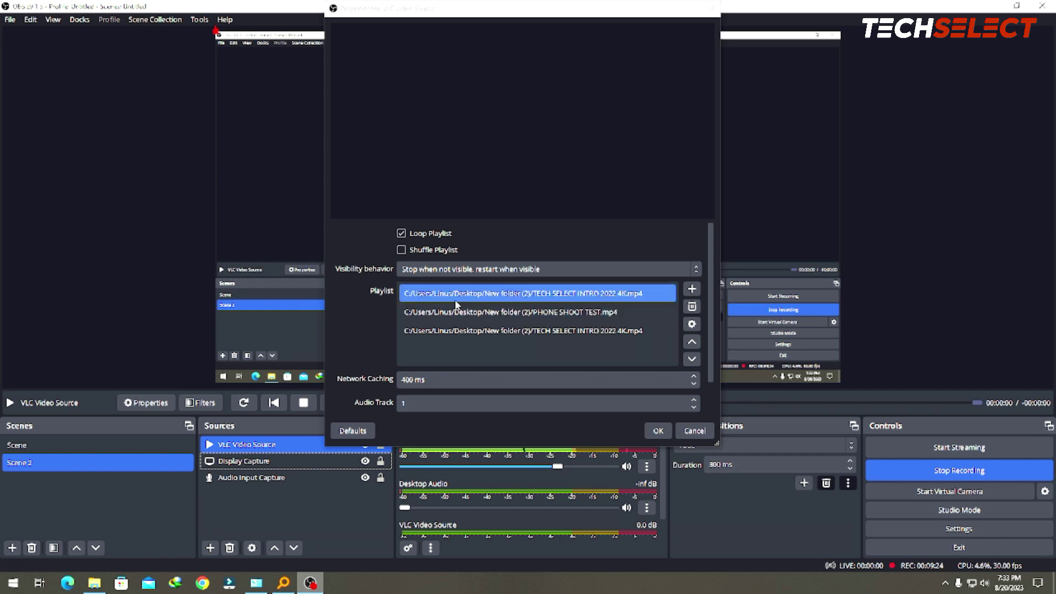
scroll(536, 319, down, 1)
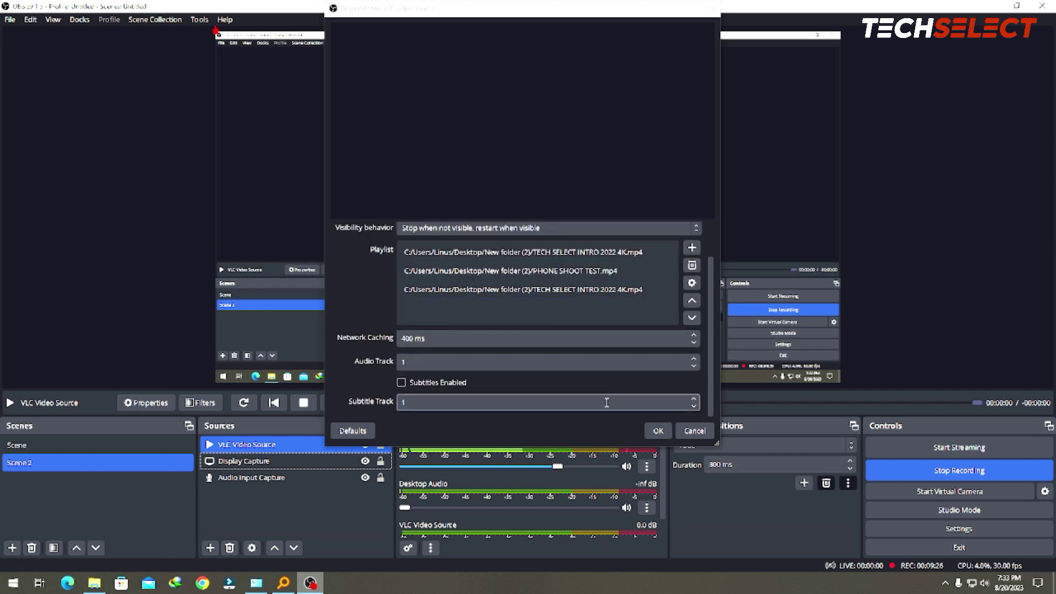
- Confirm the VLC Video Source properties so its three-video playlist starts playing
click(658, 430)
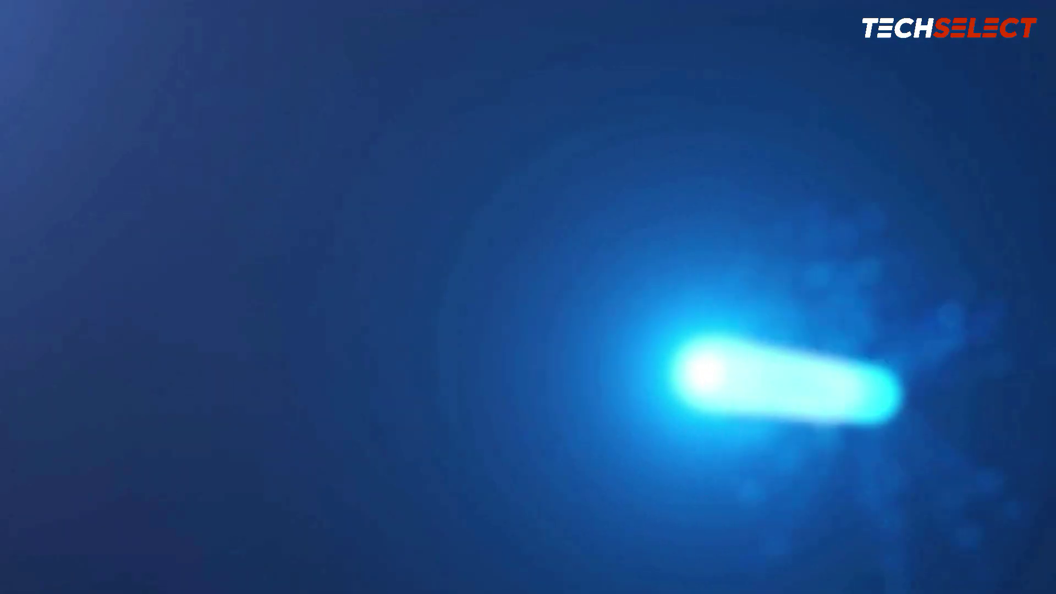